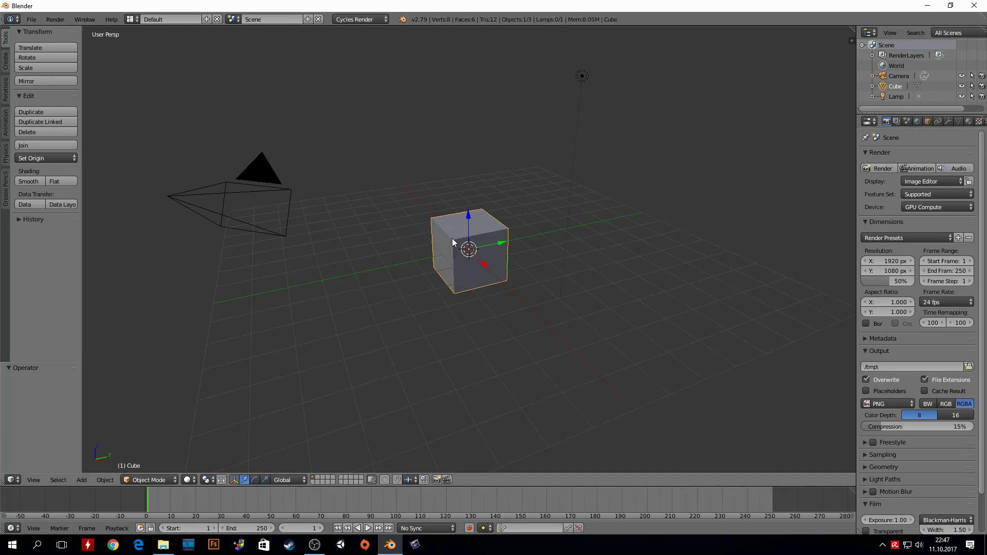
- Add a new material to the cube and name it KırmızıMateryal
left_click(968, 122)
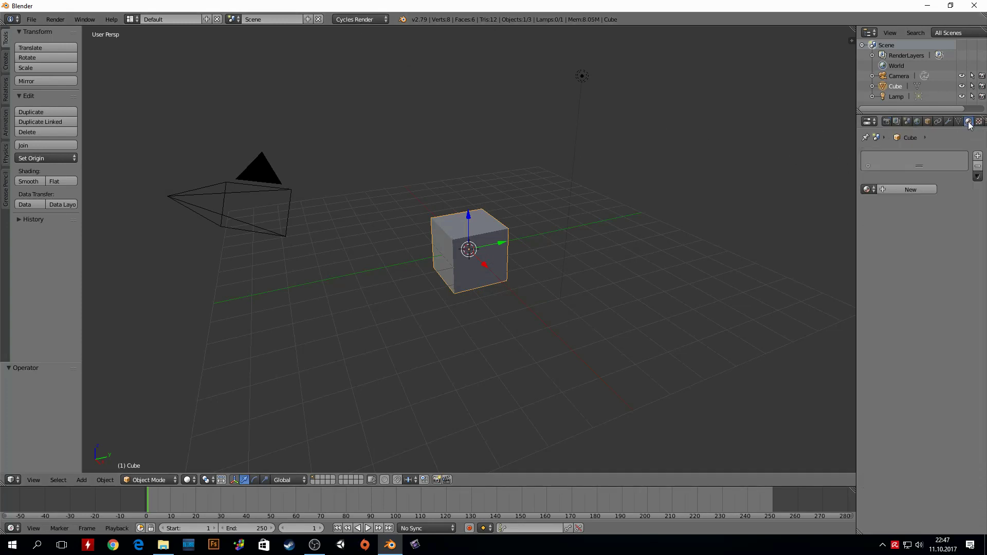
left_click(898, 191)
double_click(891, 160)
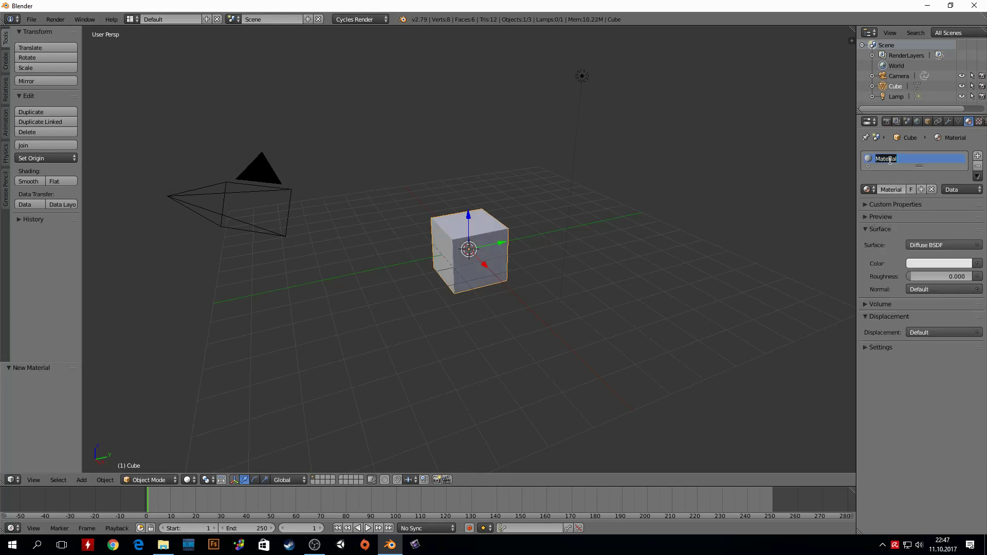
type("Kırmızı")
type("MA")
type("ya")
key("Return")
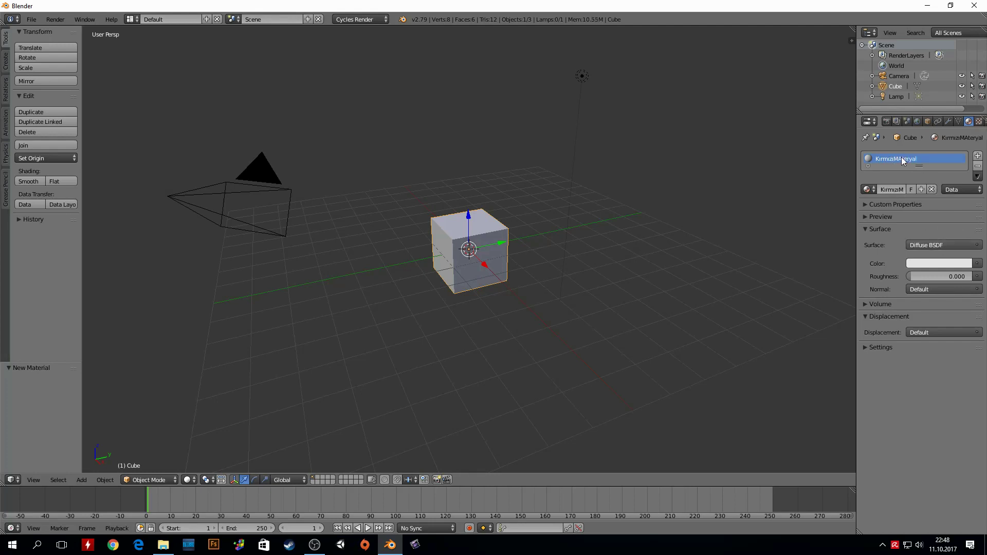
- Set the KırmızıMateryal surface colour to red
double_click(898, 159)
left_click(944, 264)
left_click(920, 176)
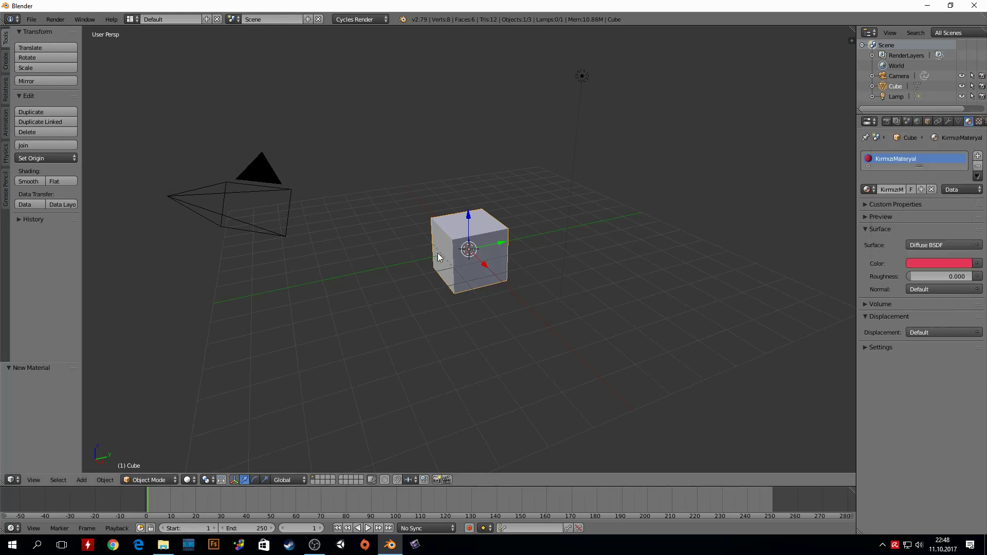
- Place three cube duplicates above, right and back-left of the original; widen the properties panel
key("shift+d")
left_click(523, 247)
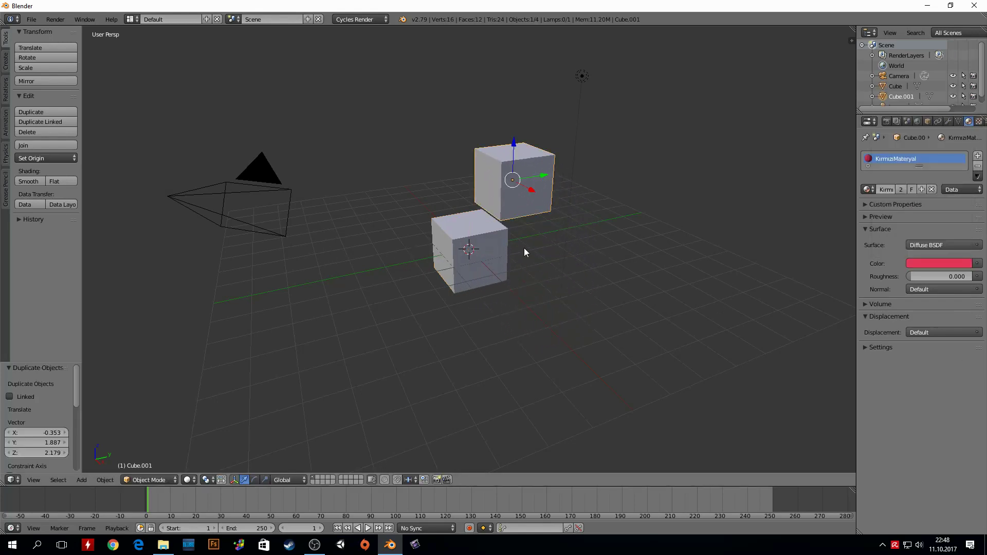
key("shift+d")
left_click(584, 241)
key("shift+d")
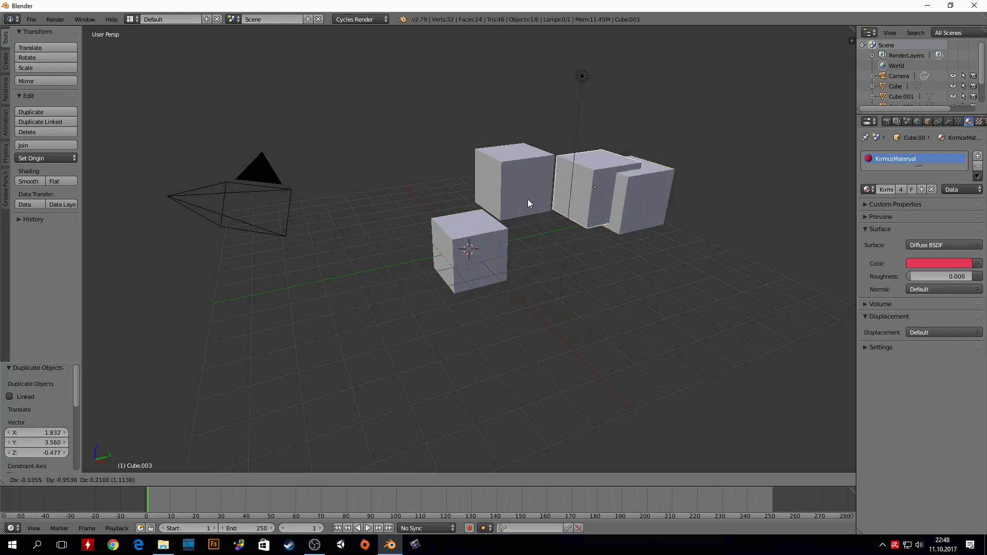
left_click(367, 158)
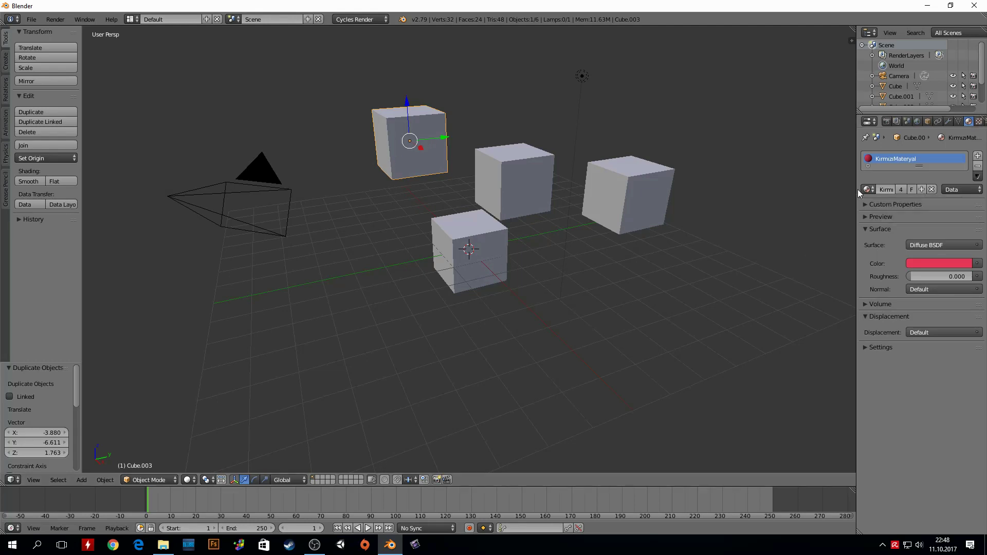
left_click_drag(857, 188, 807, 188)
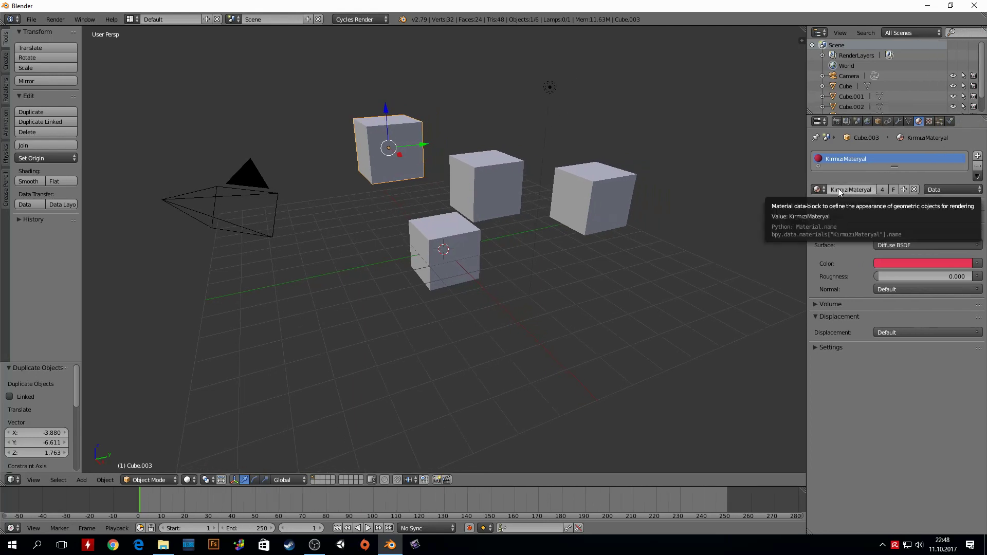
- Make a single-user copy of the back-left cube's material named MaviMateryal
left_click(904, 189)
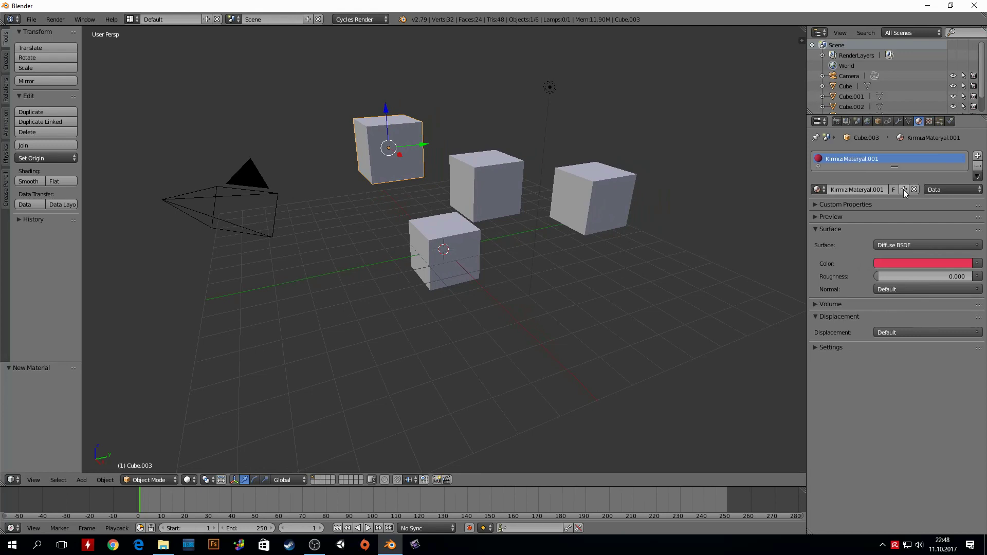
double_click(889, 159)
type("MaviMteryal")
key("Return")
type("a")
key("Return")
- Set MaviMateryal's colour to blue and check the other cubes still use red
left_click(917, 265)
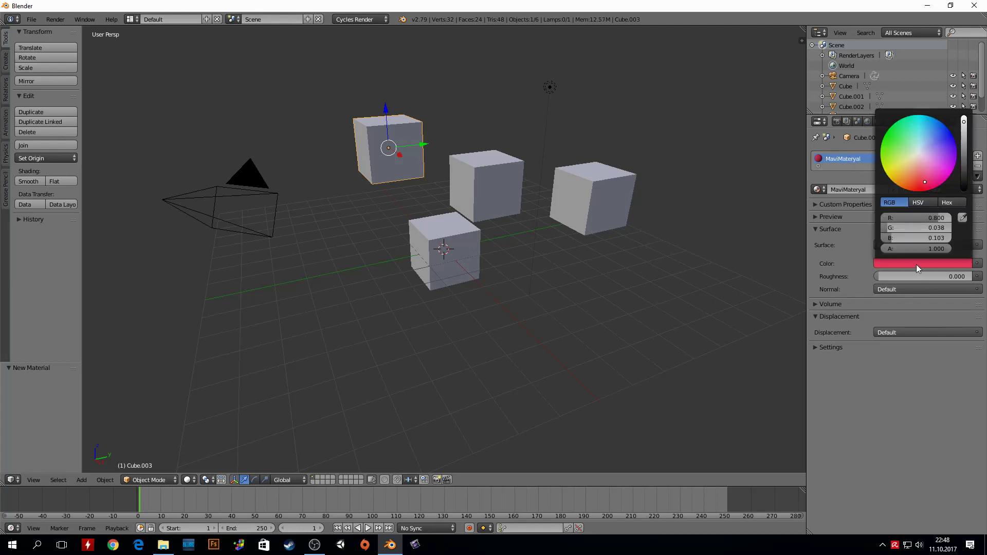
left_click(933, 135)
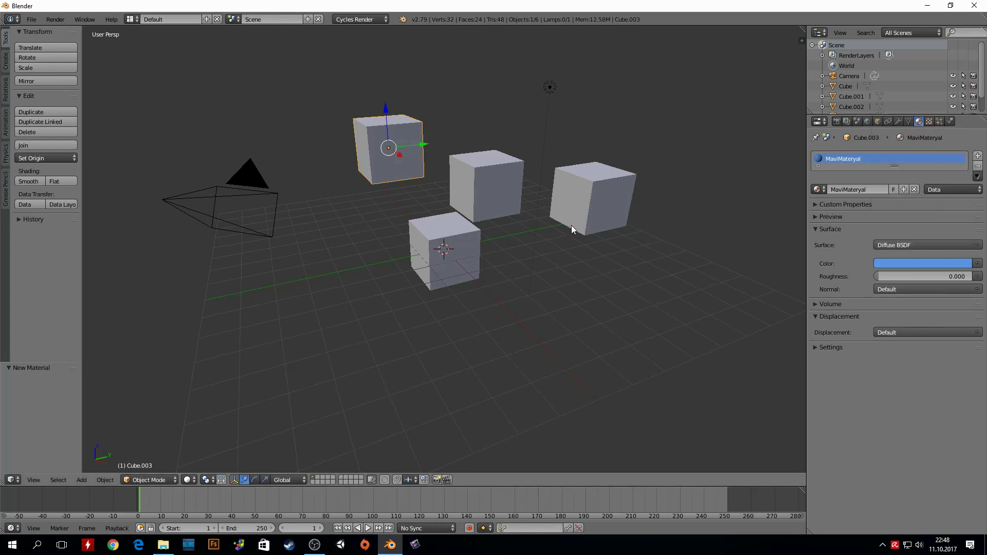
right_click(485, 182)
right_click(574, 189)
right_click(466, 238)
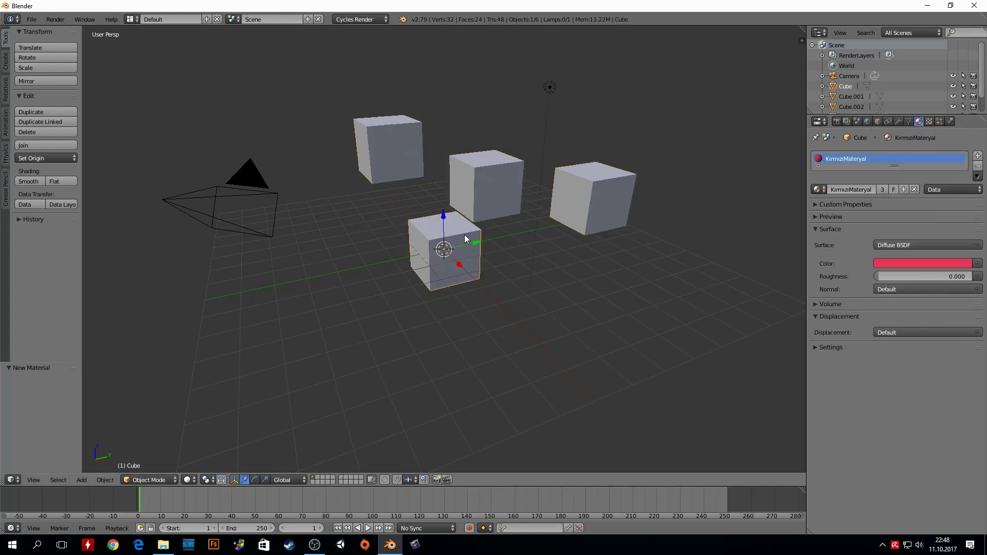
right_click(386, 135)
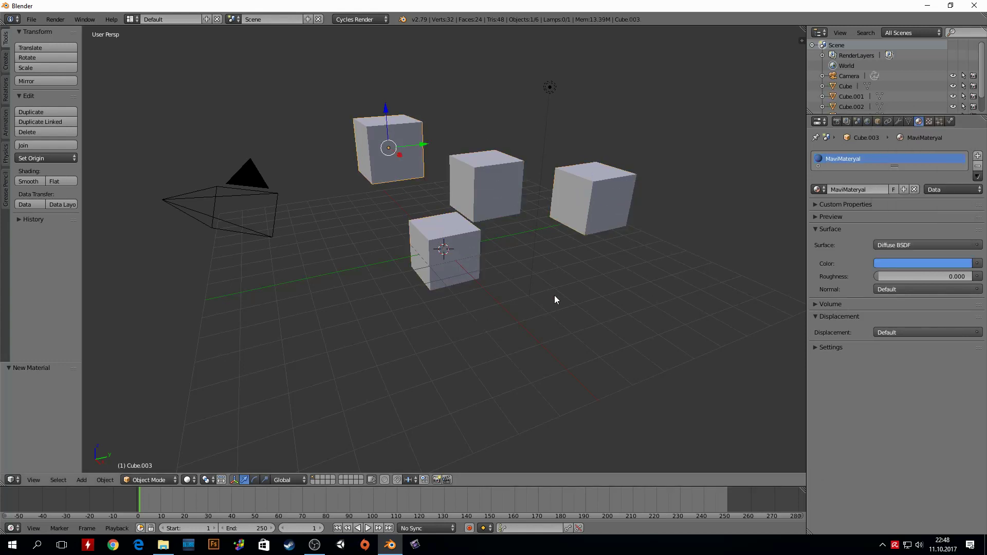
- Duplicate the blue cube twice, placing copies at the top and lower right
key("shift+d")
left_click(434, 97)
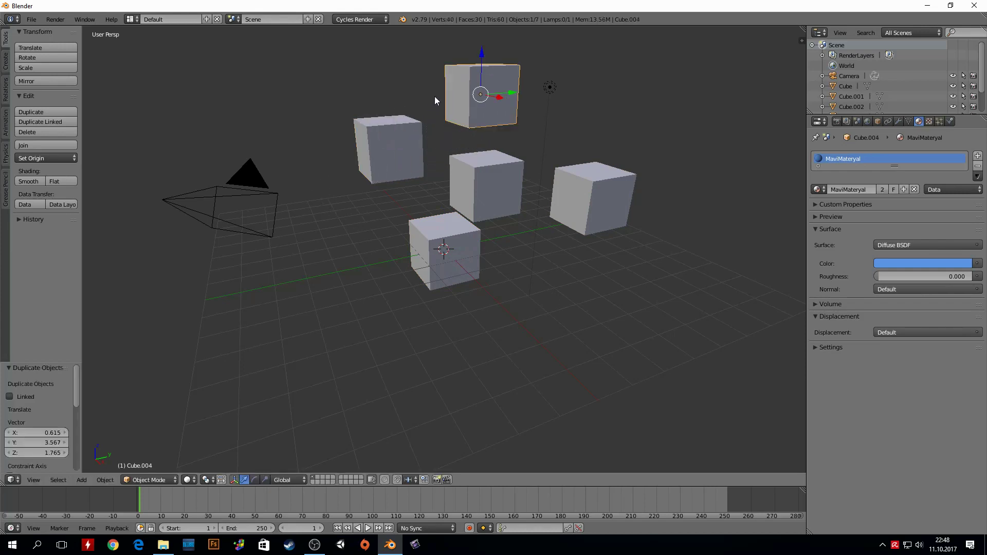
key("shift+d")
left_click(568, 317)
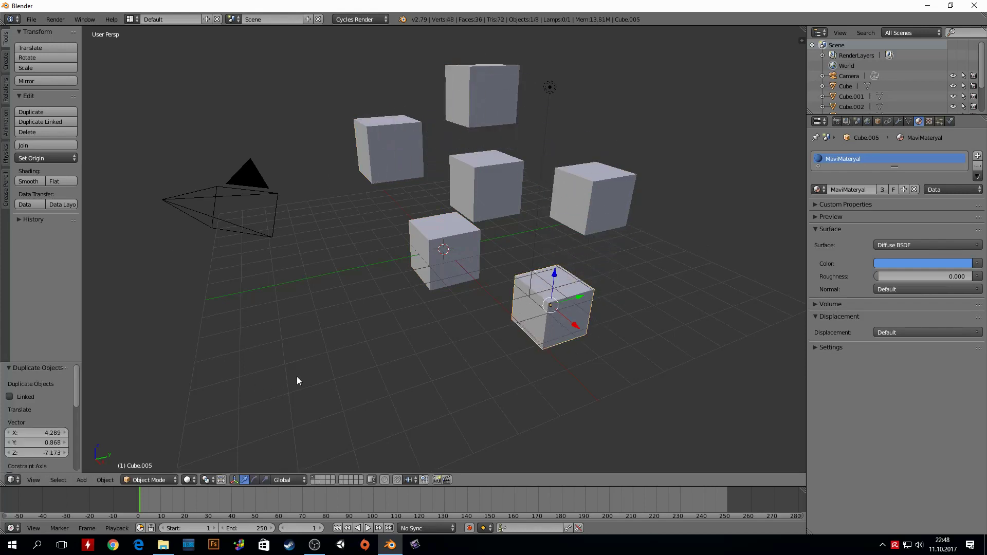
- Check the Viewport Shading menu, keeping Solid shading
left_click(183, 481)
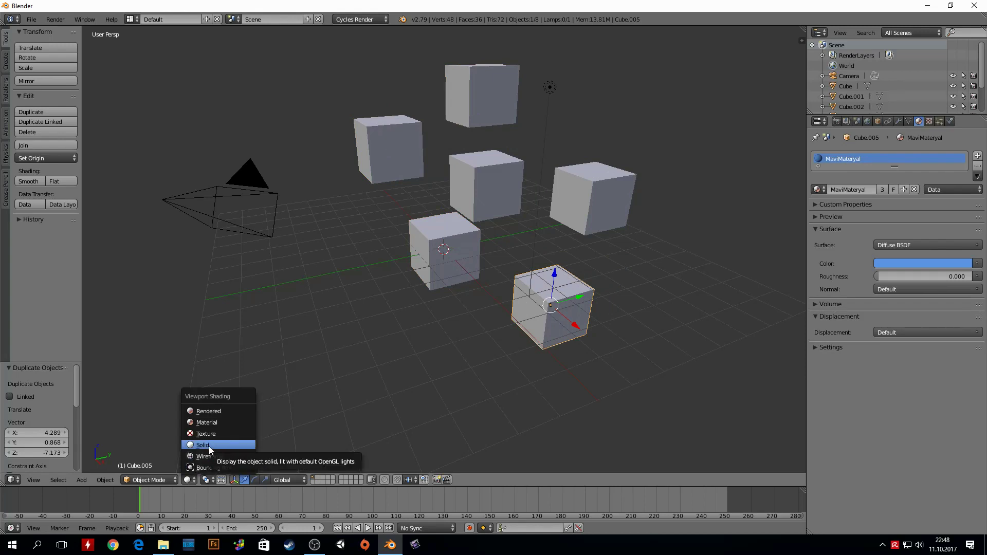
left_click(209, 446)
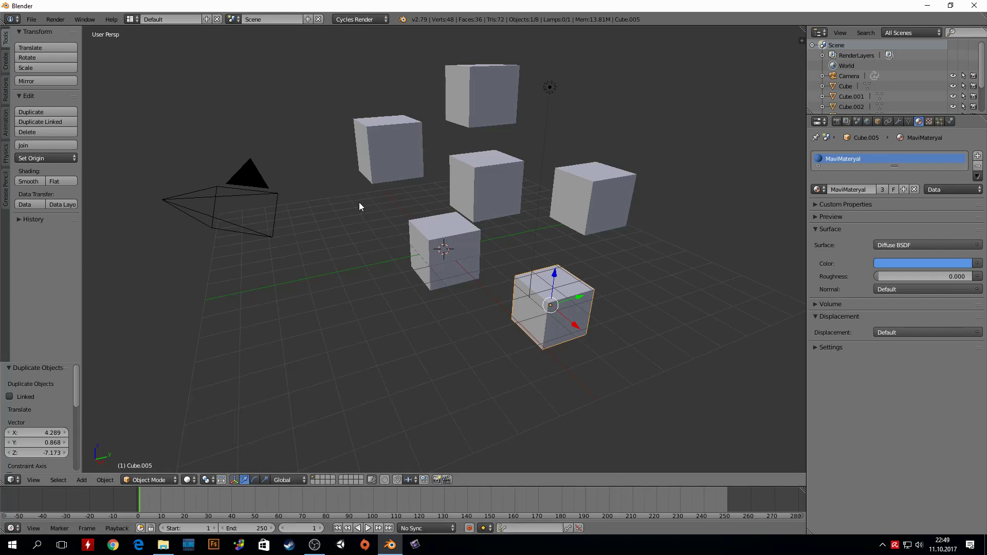
left_click(188, 480)
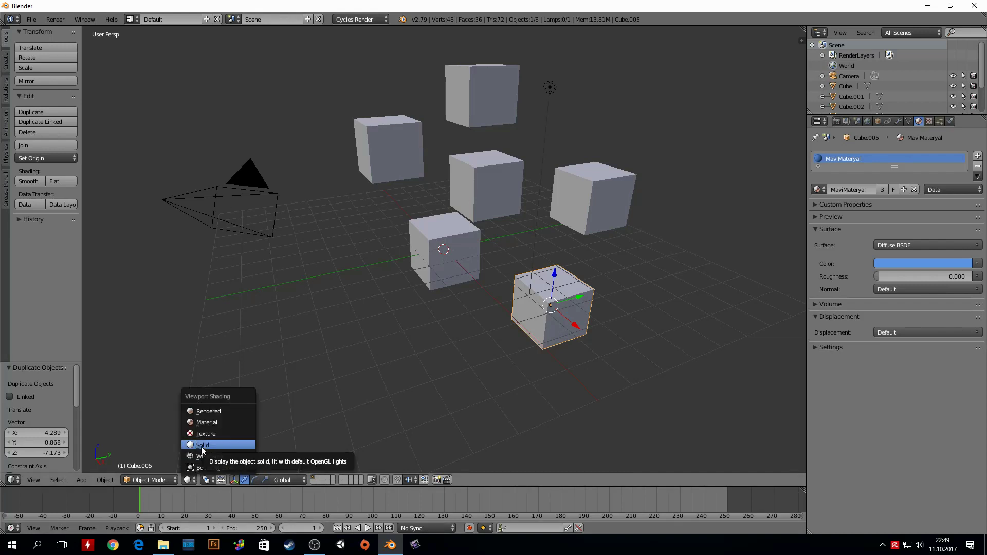
right_click(474, 183)
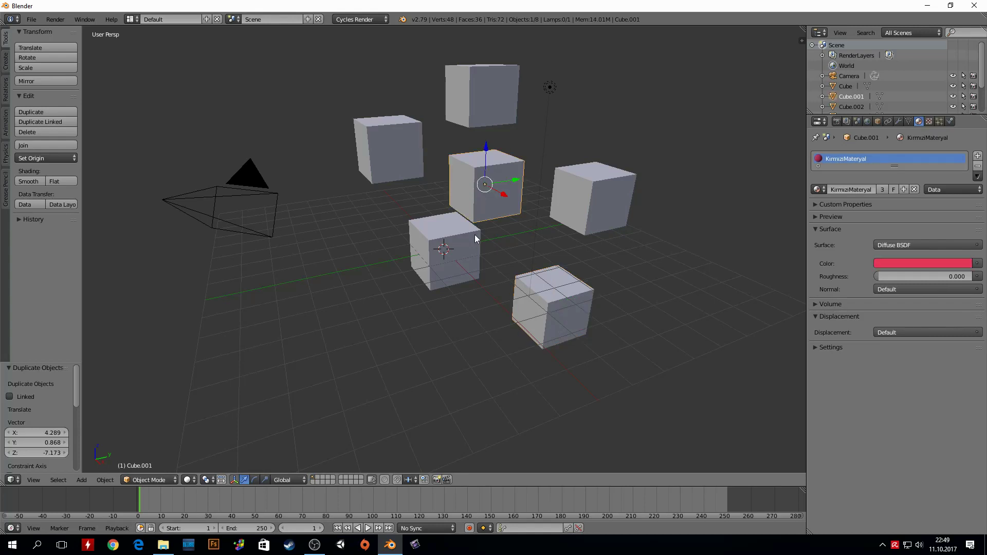
right_click(554, 305)
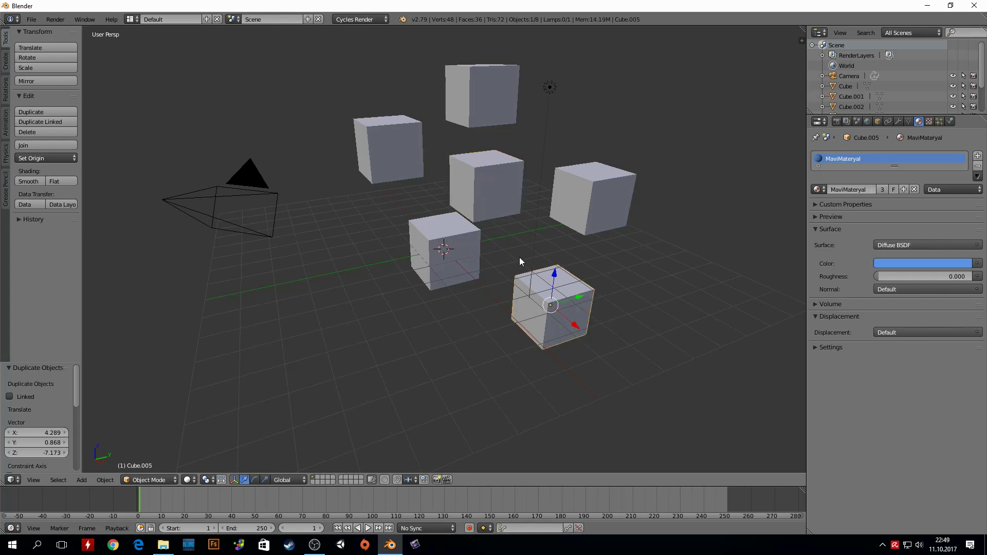
right_click(393, 164)
right_click(483, 185)
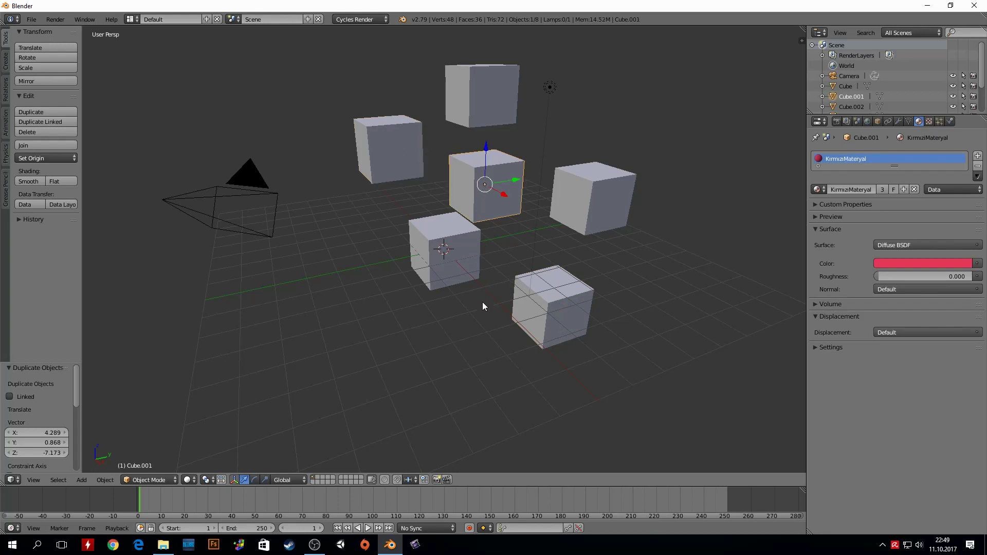
right_click(454, 268)
right_click(589, 208)
right_click(582, 304)
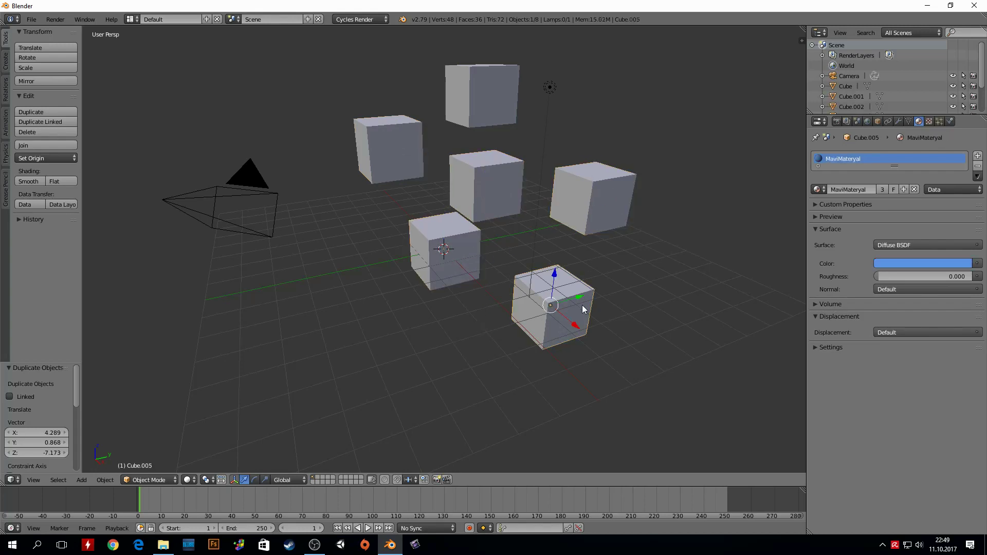
right_click(479, 105)
mouse_move(387, 186)
middle_mouse_down()
mouse_move(437, 174)
mouse_move(423, 188)
mouse_move(379, 194)
mouse_move(392, 145)
middle_mouse_up()
right_click(396, 144)
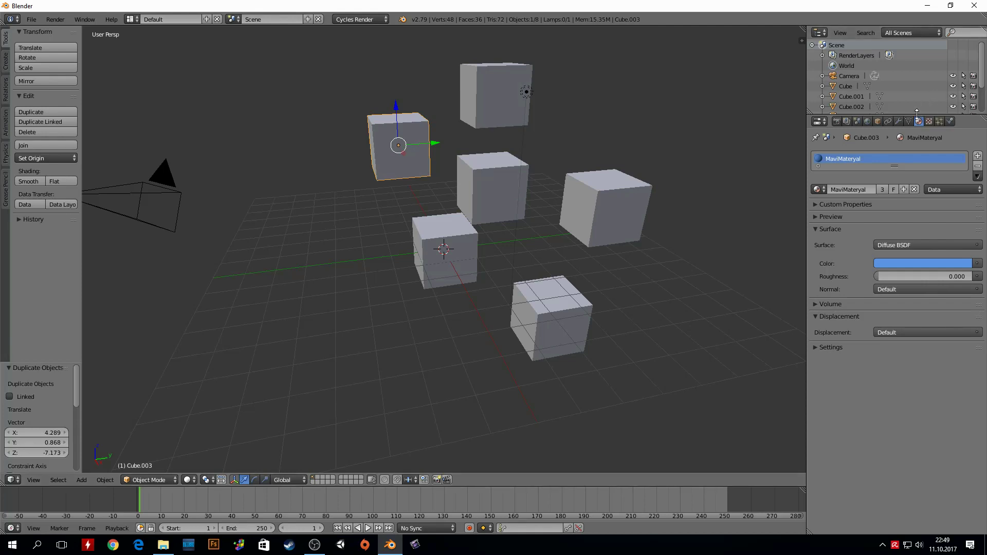
- Set MaviMateryal's Viewport Color to blue and orbit the view toward the camera
left_click(834, 347)
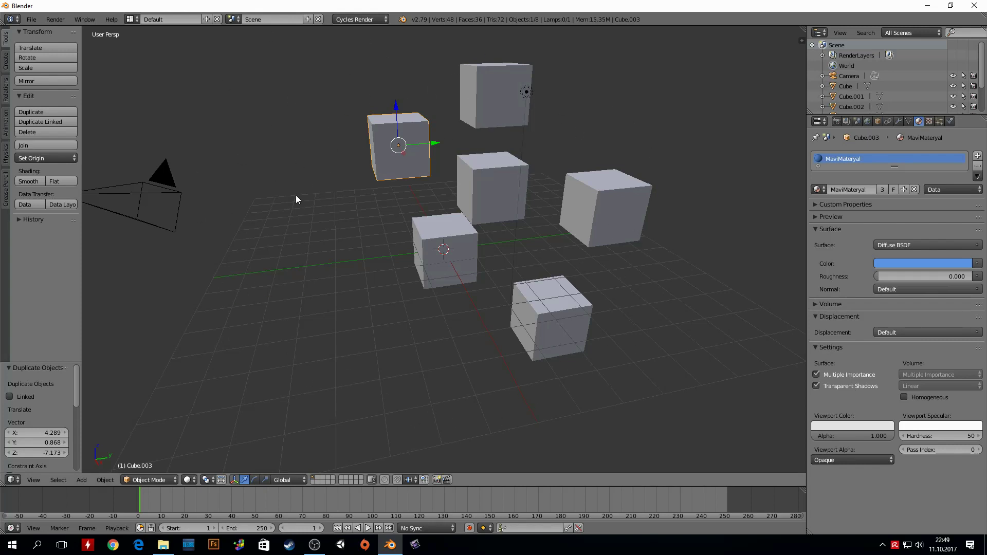
left_click(863, 430)
left_click(857, 304)
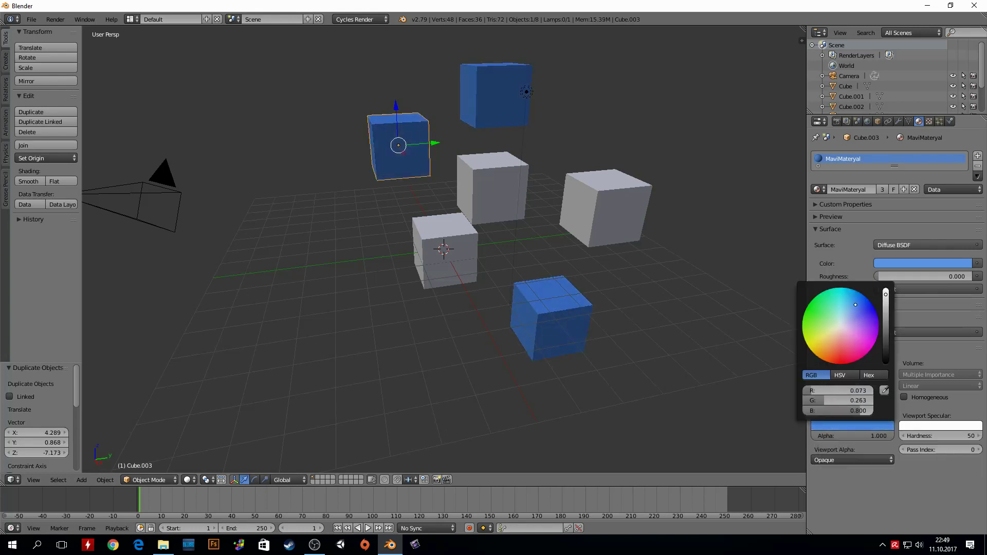
mouse_move(483, 212)
middle_mouse_down()
mouse_move(520, 190)
mouse_move(442, 245)
middle_mouse_up()
left_click(189, 480)
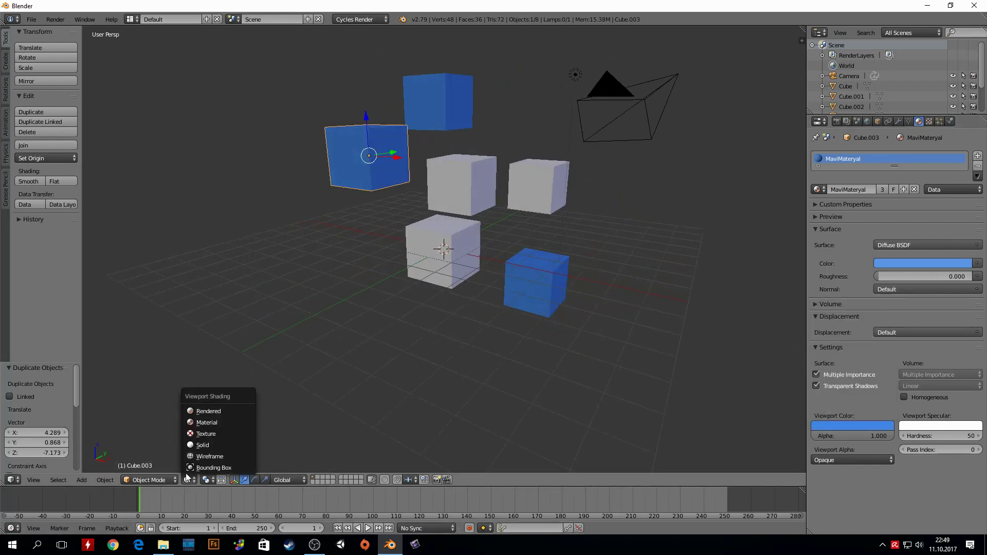
- Toggle wireframe with Z, return to Solid shading, and orbit around the cubes
left_click(201, 446)
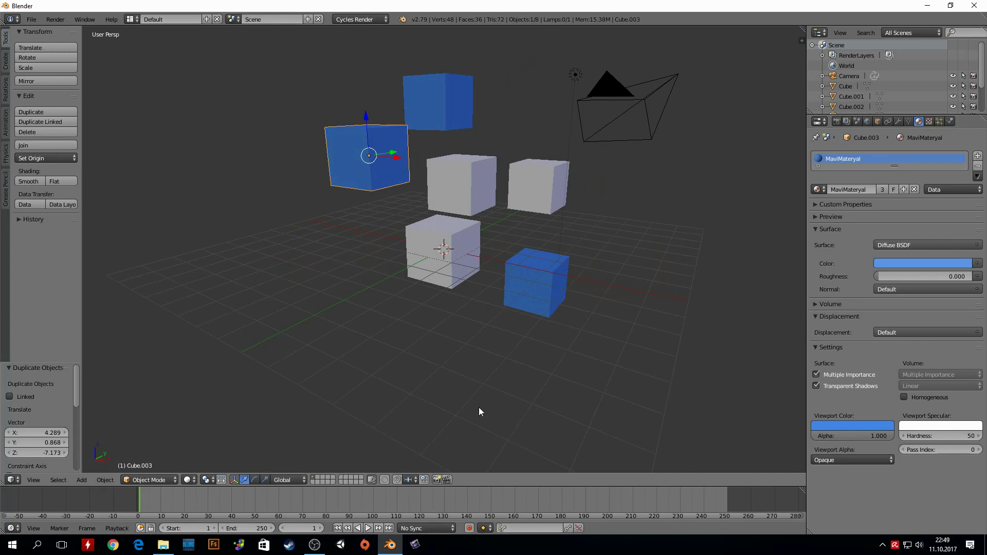
key("z")
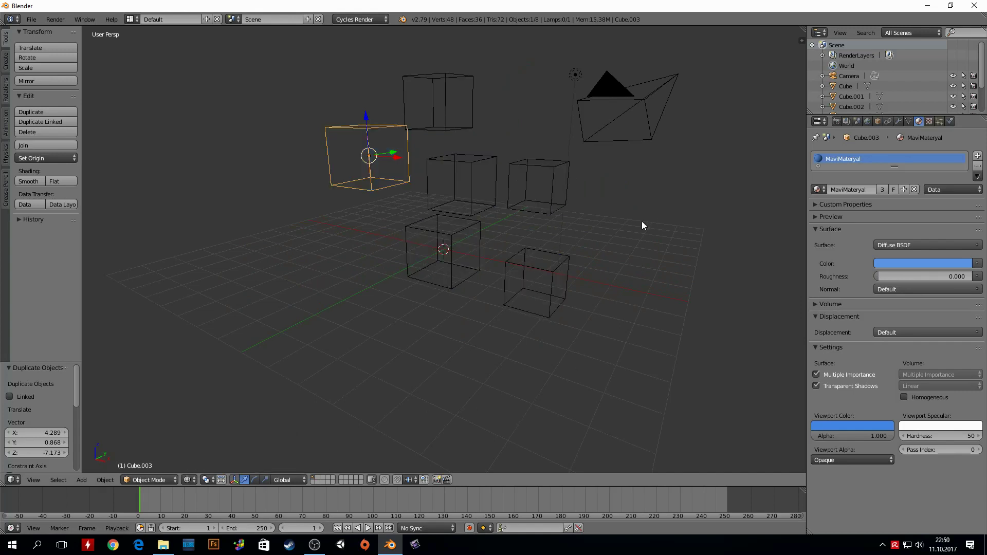
left_click(192, 482)
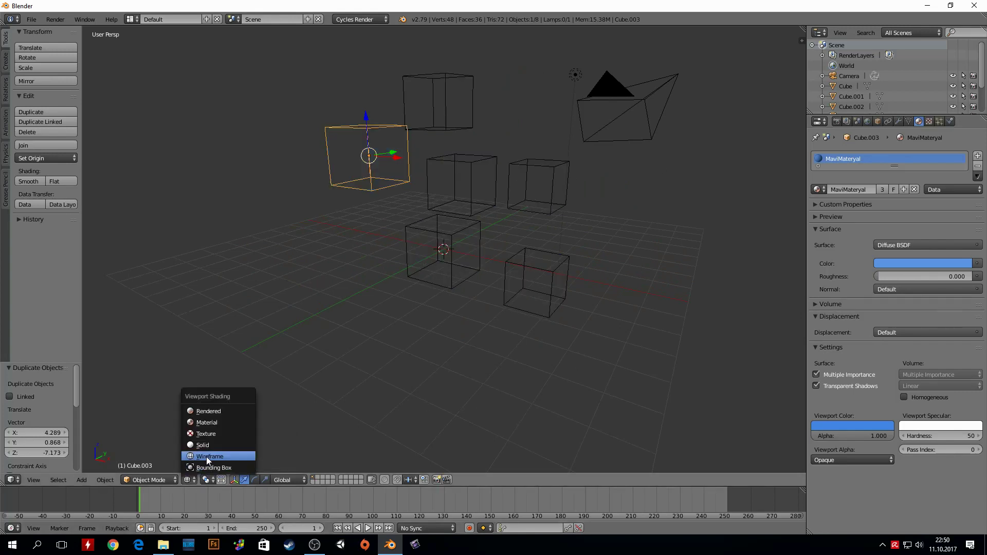
left_click(206, 443)
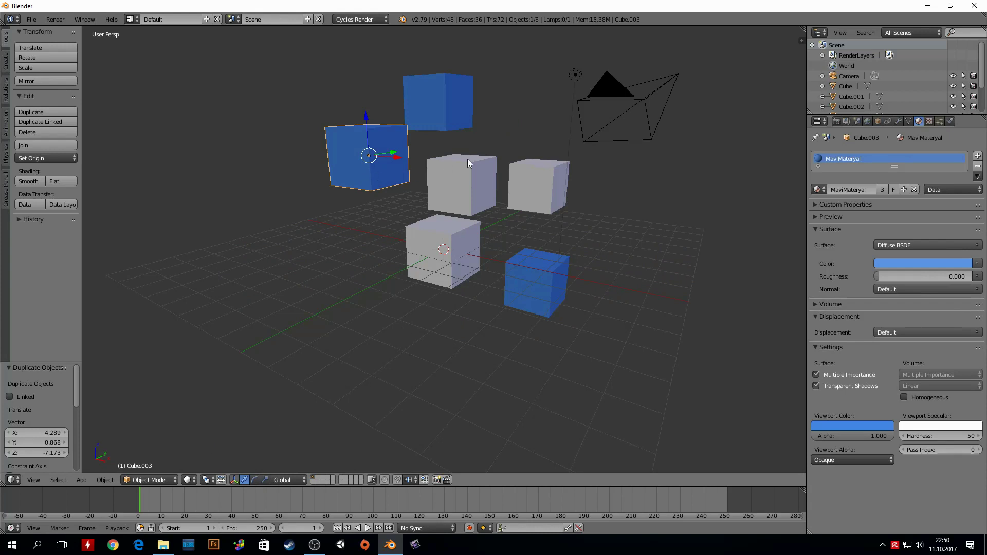
middle_click_drag(467, 158, 437, 181)
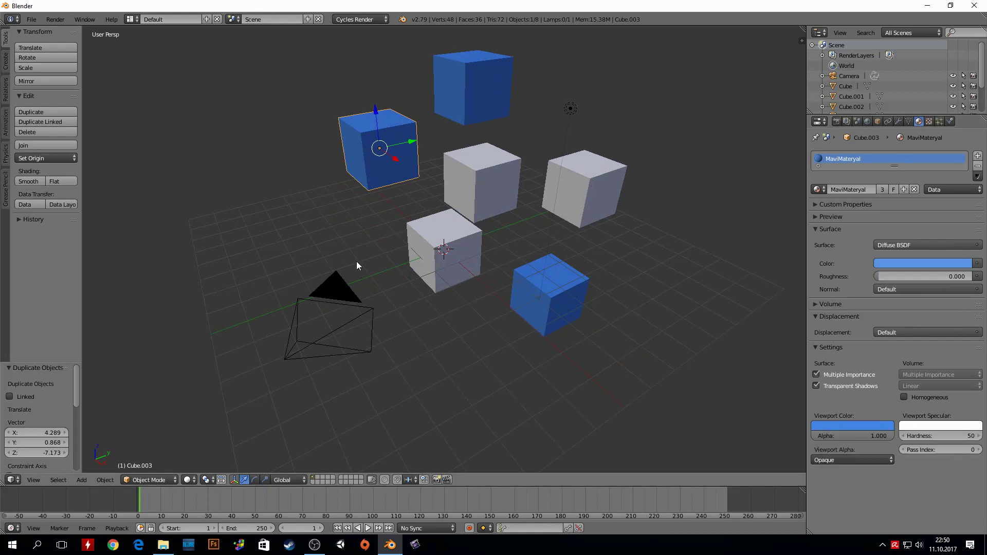
left_click(838, 427)
- Turn MaviMateryal's viewport colour yellow, render with F12, and return to the 3D view
mouse_move(881, 316)
left_mouse_down()
mouse_move(844, 329)
mouse_move(859, 306)
left_mouse_up()
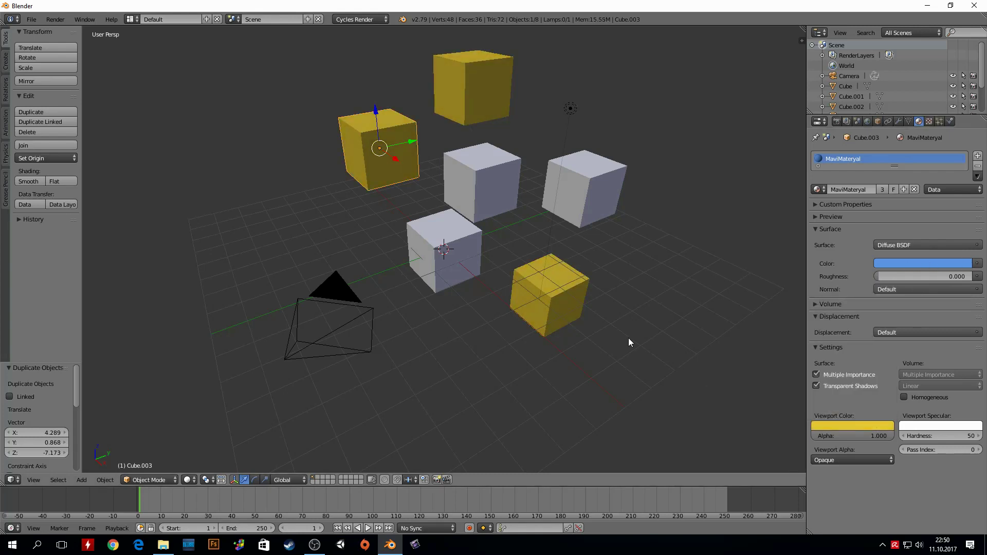
key("F12")
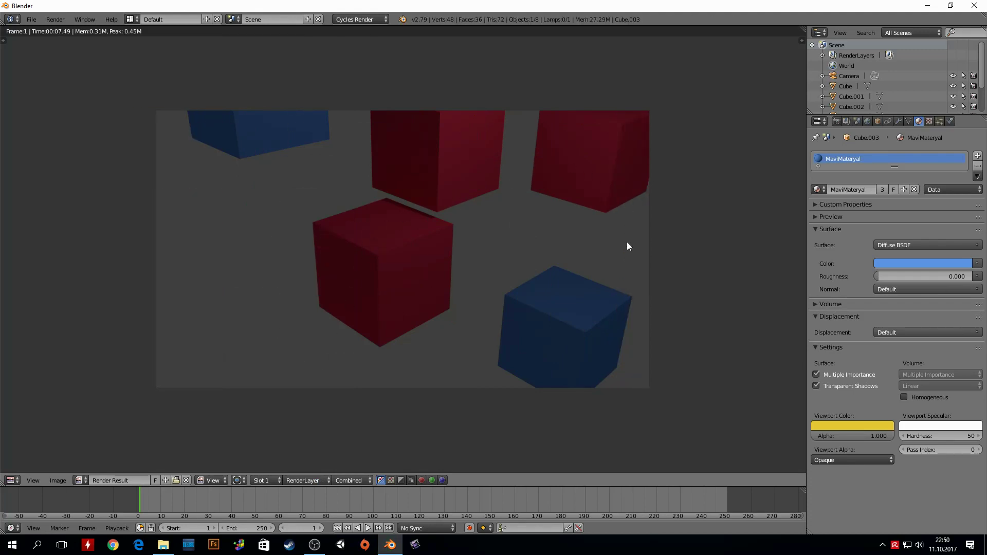
key("Escape")
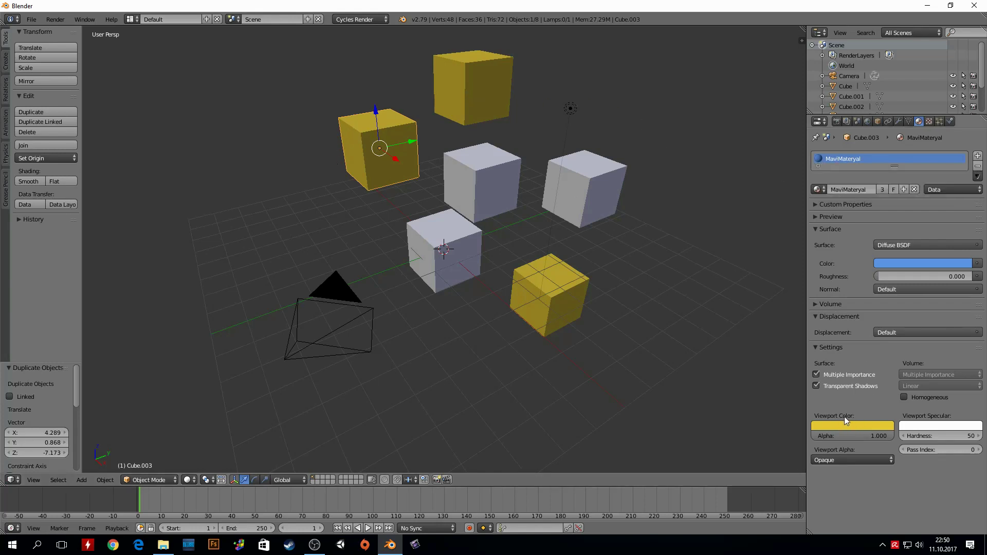
- Drag MaviMateryal's Viewport Color back to blue
left_click(880, 425)
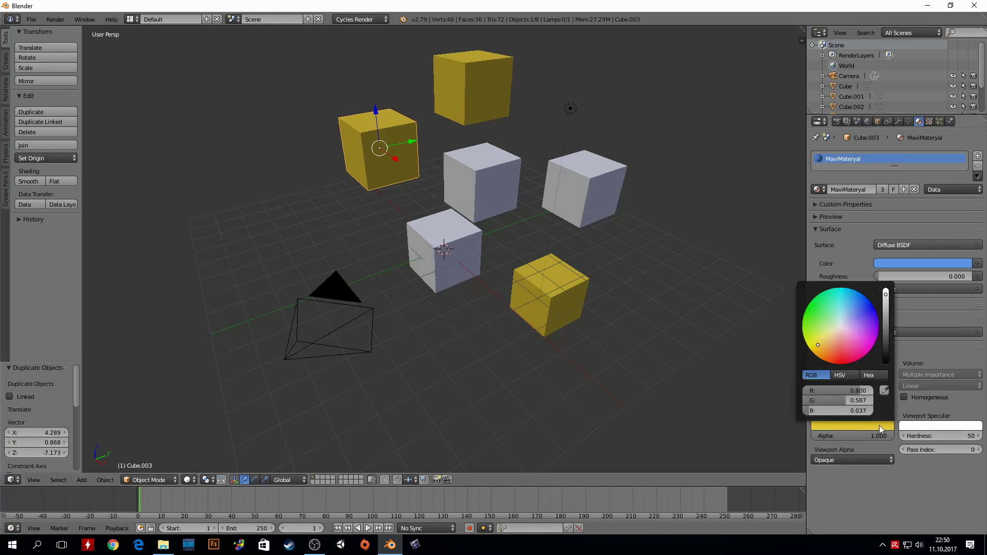
left_click_drag(816, 307, 857, 305)
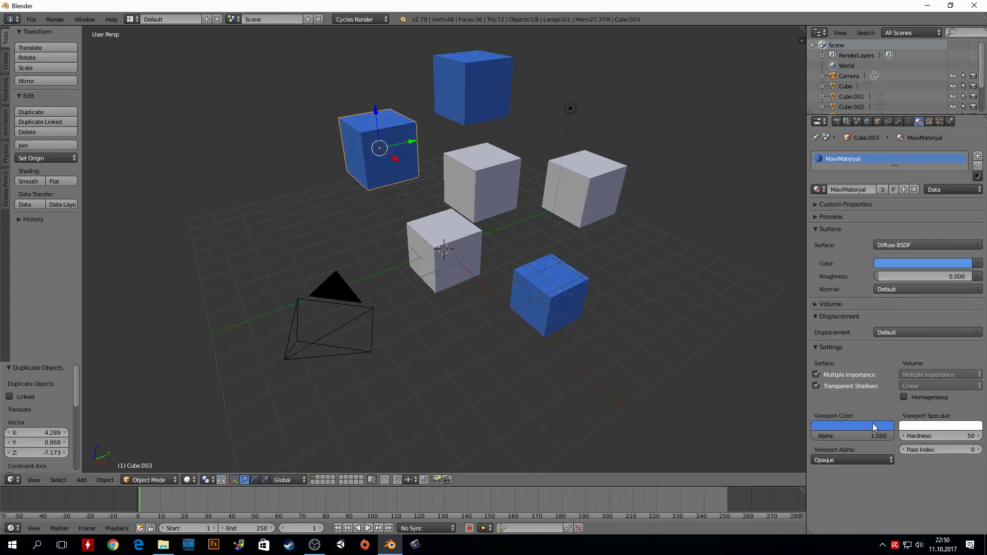
- Paste KırmızıMateryal's red surface colour into its Viewport Color, then orbit the view
right_click(495, 188)
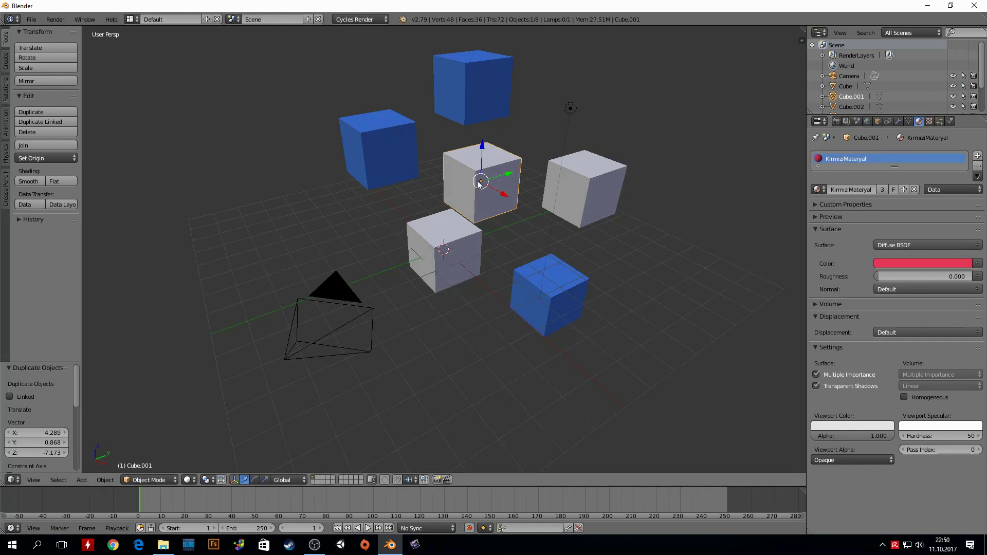
right_click(470, 242)
right_click(492, 194)
right_click(565, 183)
right_click(484, 190)
right_click(453, 242)
right_click(496, 189)
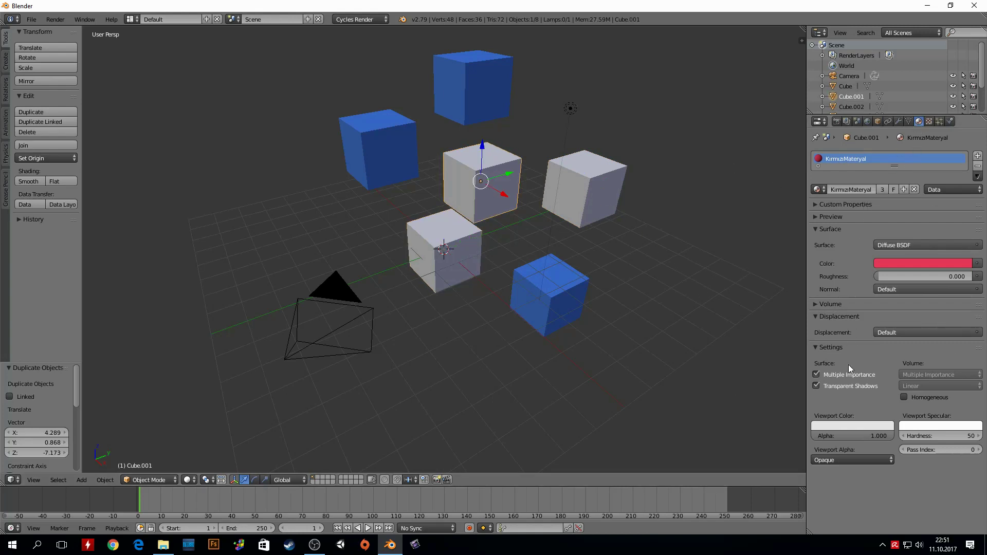
left_click(834, 425)
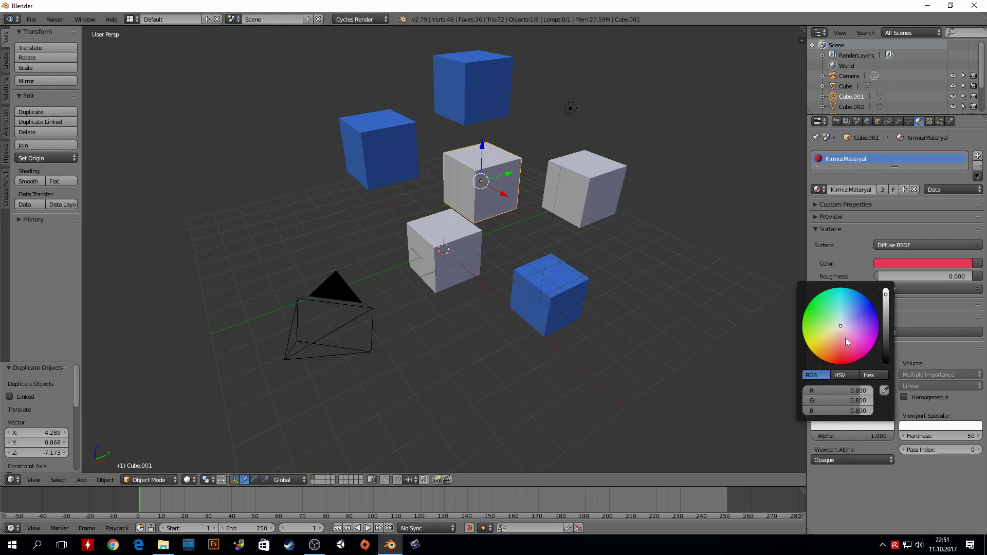
key("ctrl+v")
mouse_move(403, 296)
middle_mouse_down()
mouse_move(434, 254)
mouse_move(505, 223)
mouse_move(445, 255)
mouse_move(409, 249)
middle_mouse_up()
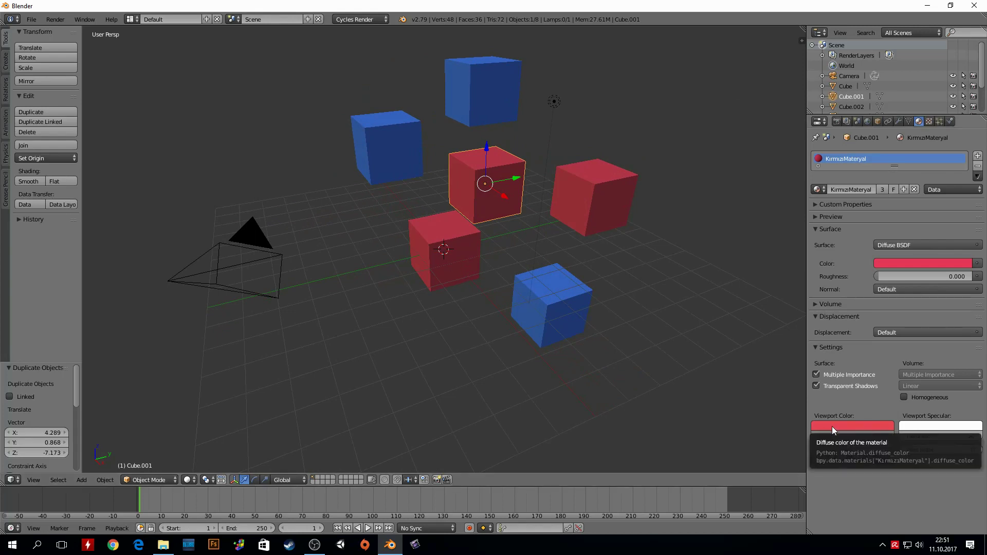
- Duplicate a red cube twice and a blue cube twice, spreading the copies left
key("shift+d")
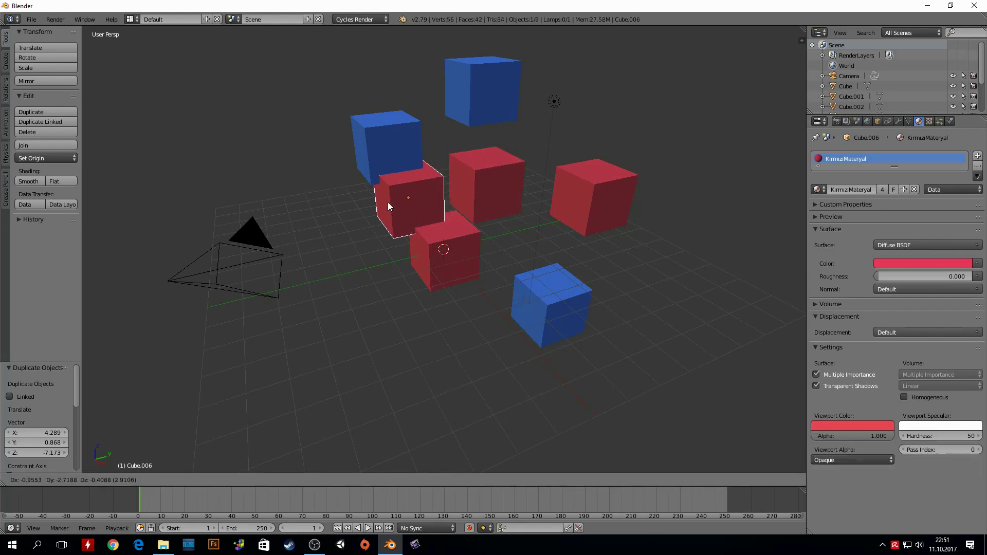
left_click(264, 194)
key("shift+d")
left_click(388, 373)
right_click(372, 145)
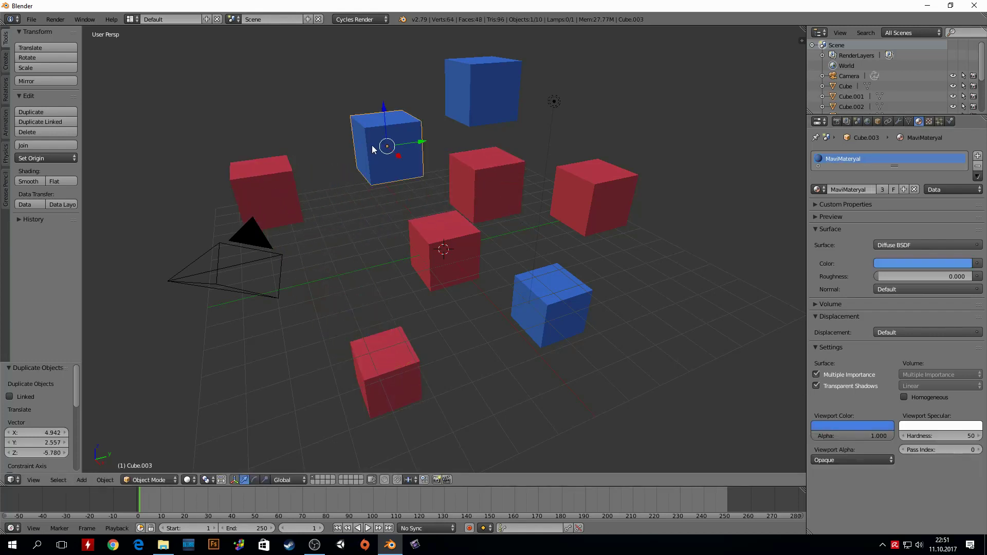
key("shift+d")
left_click(348, 251)
key("shift+d")
left_click(282, 98)
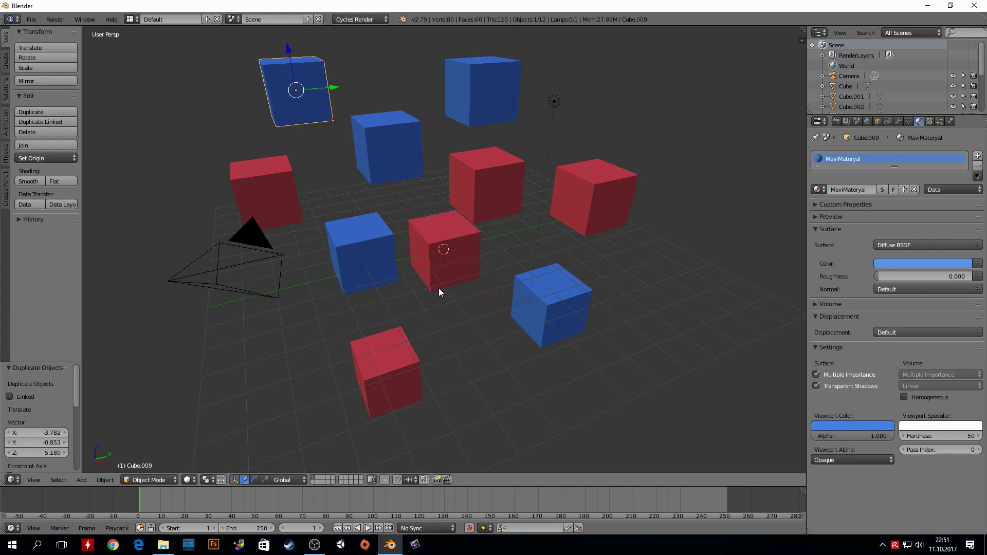
- Enter camera view, enable Lock Camera to View, and reframe the shot around all cubes
key("KP_0")
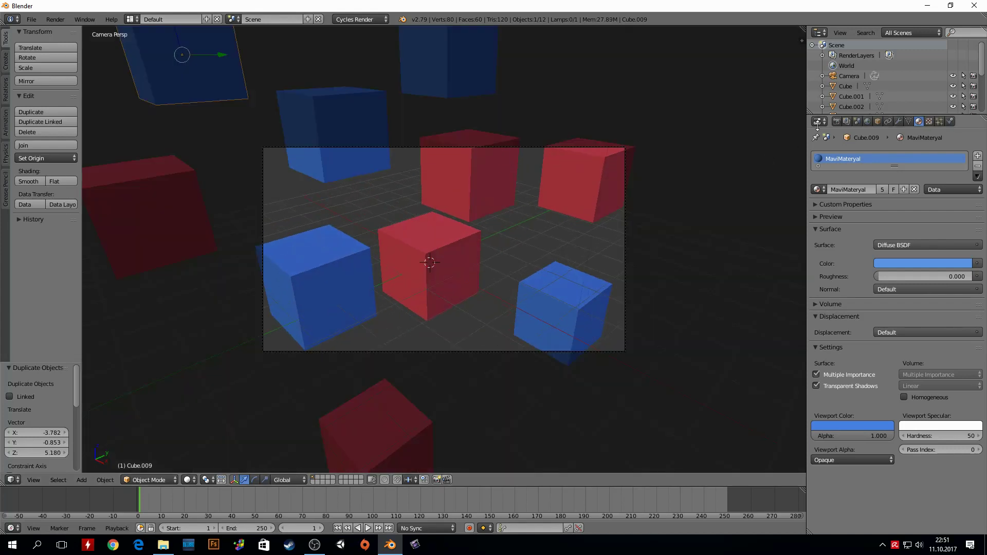
left_click(799, 39)
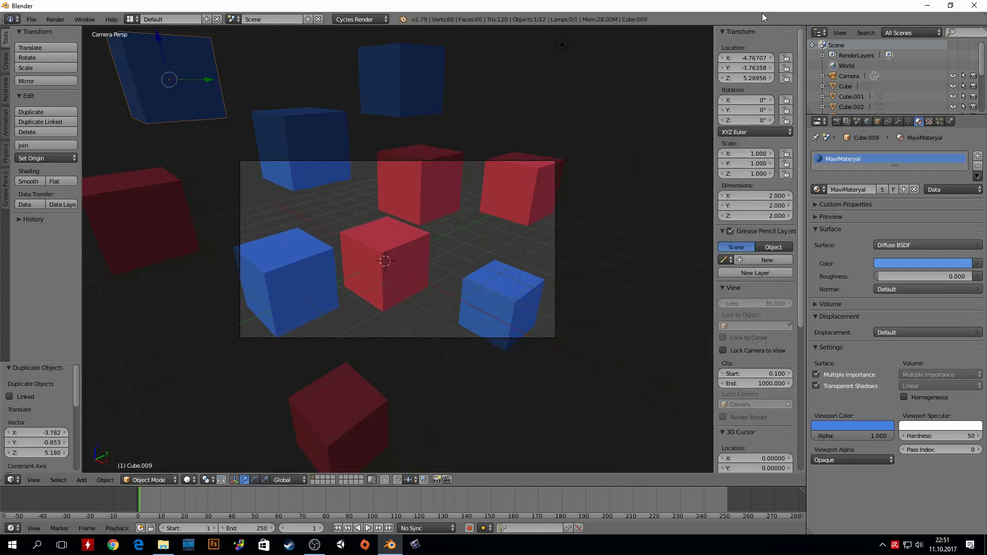
left_click(724, 351)
scroll(475, 258, "down", 3)
scroll(441, 264, "down", 3)
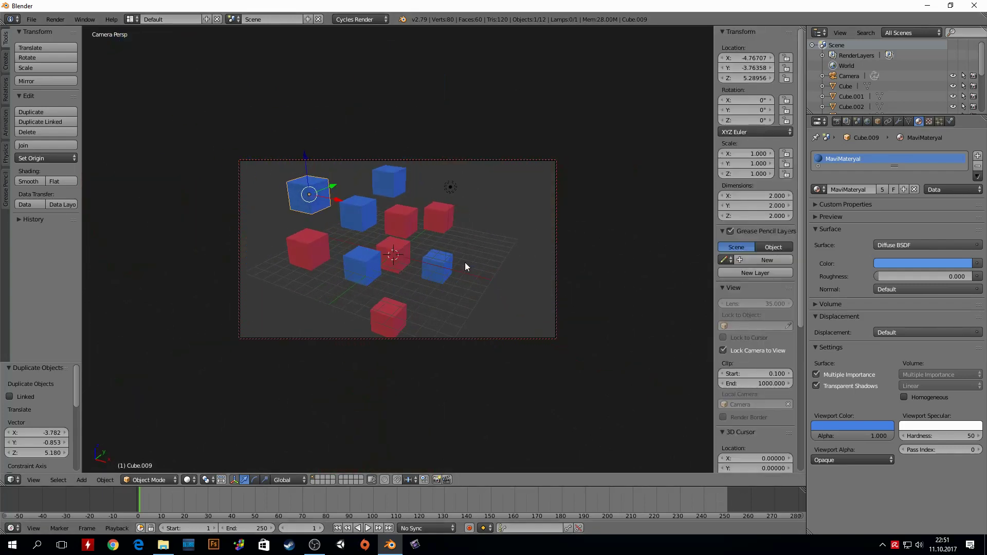
mouse_move(465, 263)
middle_mouse_down()
mouse_move(512, 257)
mouse_move(470, 269)
mouse_move(468, 258)
mouse_move(476, 269)
mouse_move(465, 268)
middle_mouse_up()
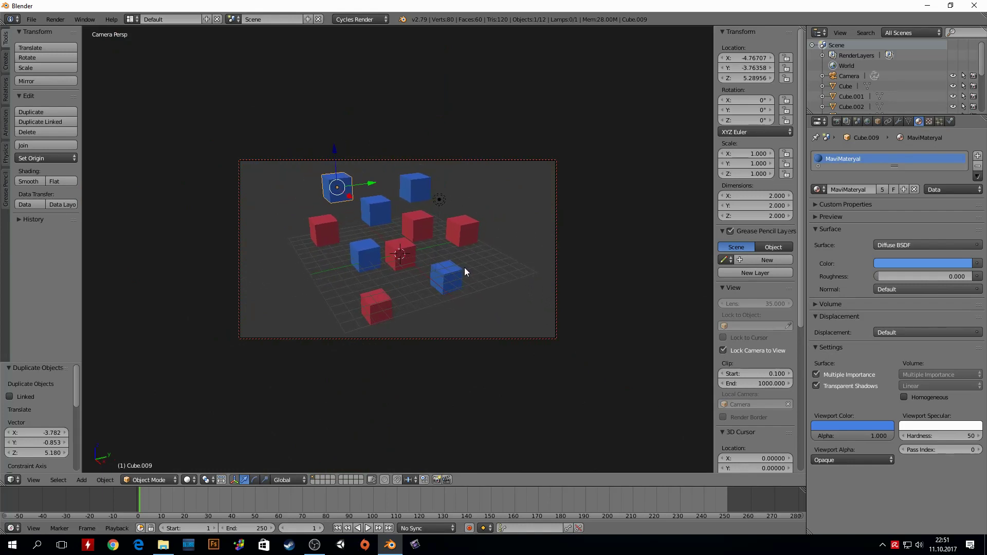
- Turn off Lock Camera to View and move the lamp closer to the cubes
left_click(724, 351)
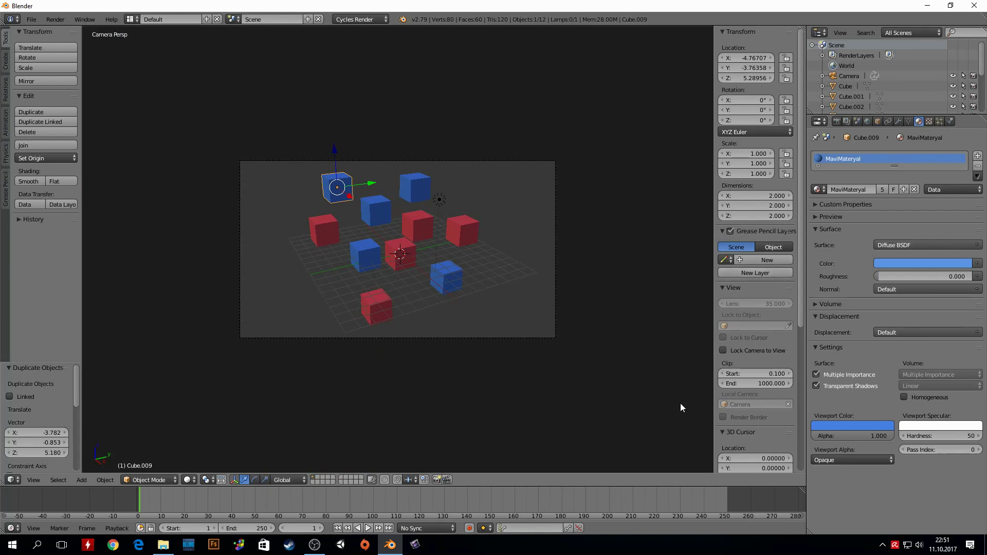
right_click(438, 200)
key("g")
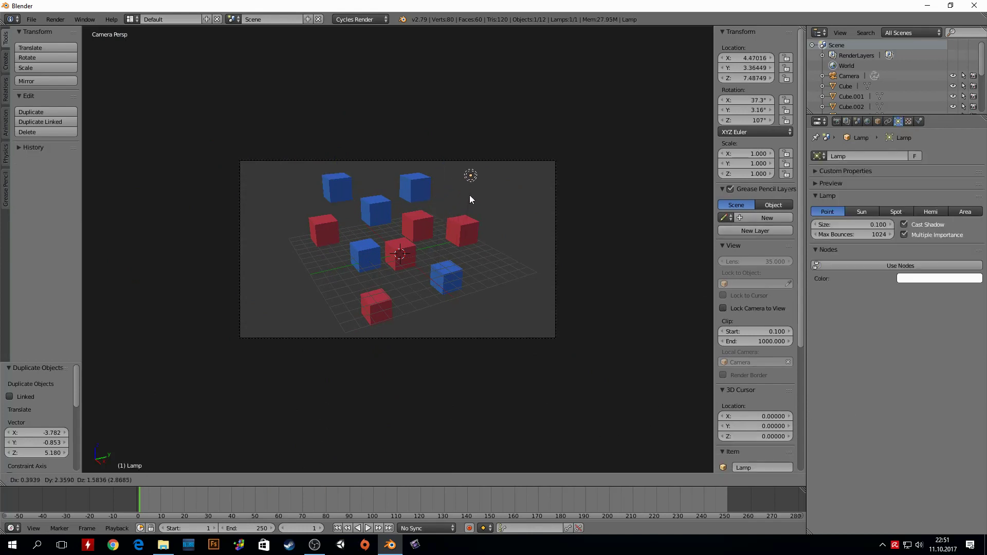
left_click(491, 208)
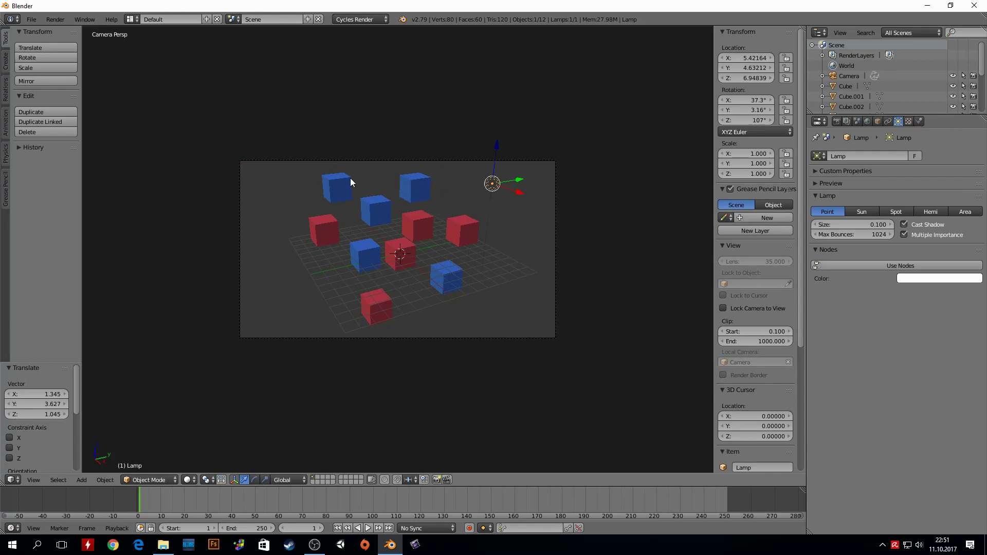
- Render a Cycles test image of the scene, then select a red cube
key("F12")
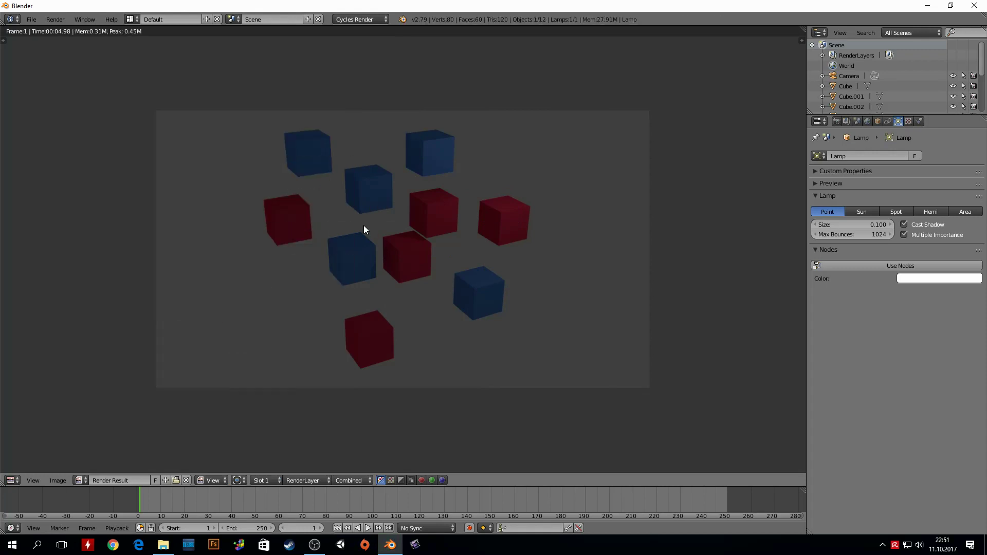
key("Escape")
right_click(420, 207)
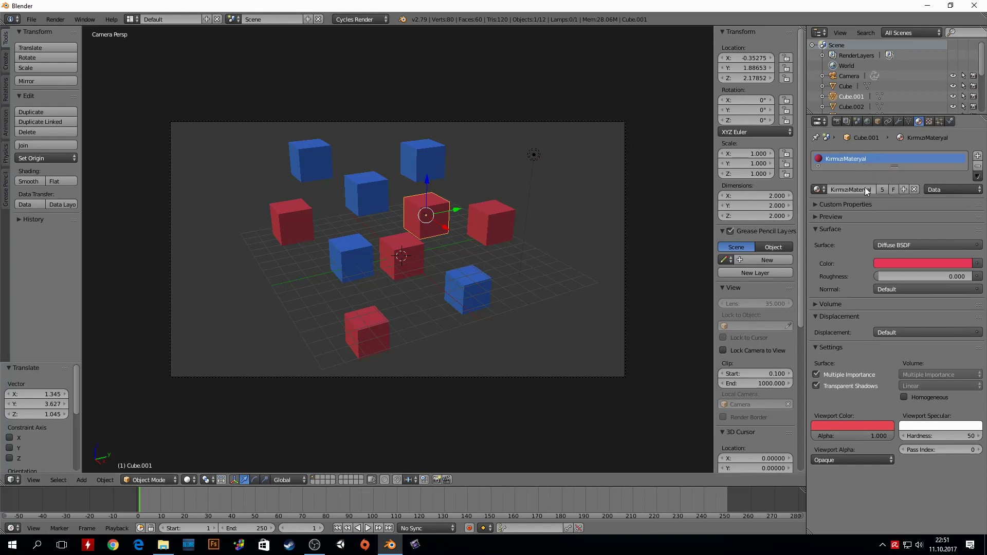
- Change the red material's surface colour to yellow and render to check the cubes
left_click(897, 264)
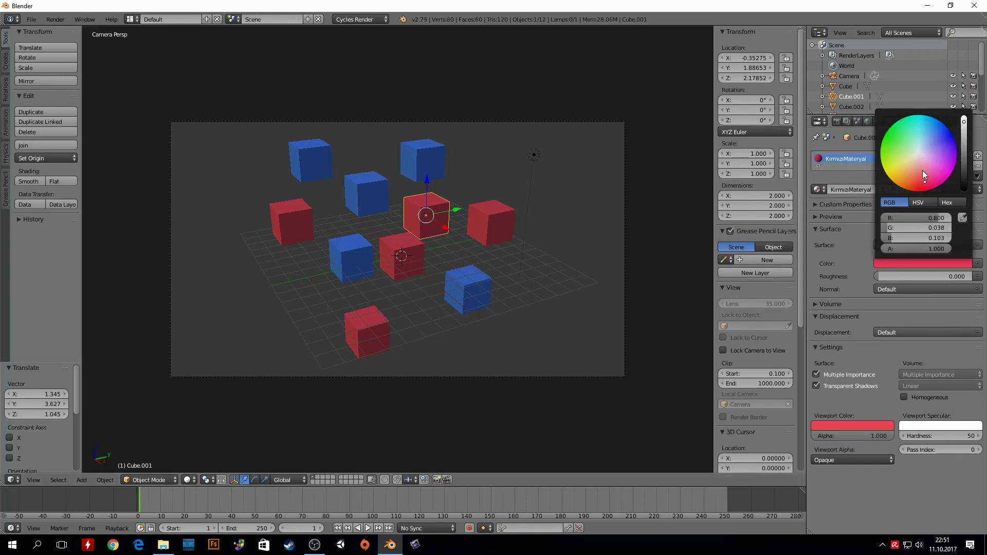
left_click_drag(924, 174, 896, 173)
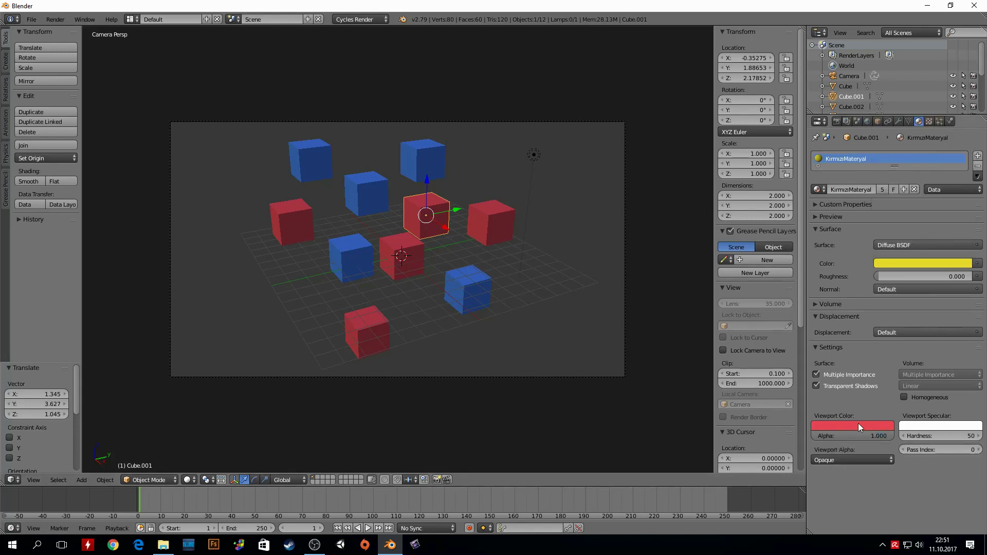
key("F12")
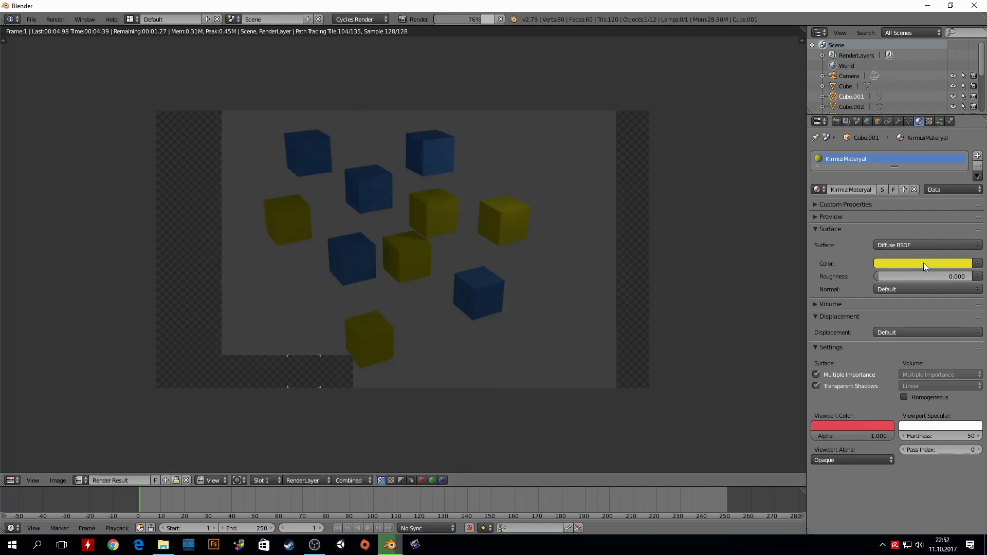
- Keep the viewport in solid shading and set the red material's viewport colour to yellow
key("Escape")
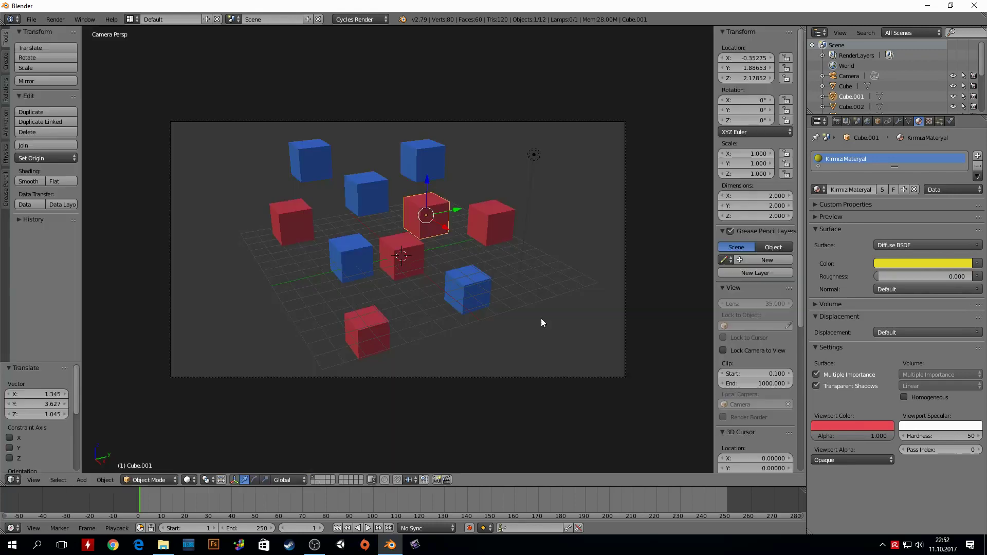
left_click(187, 479)
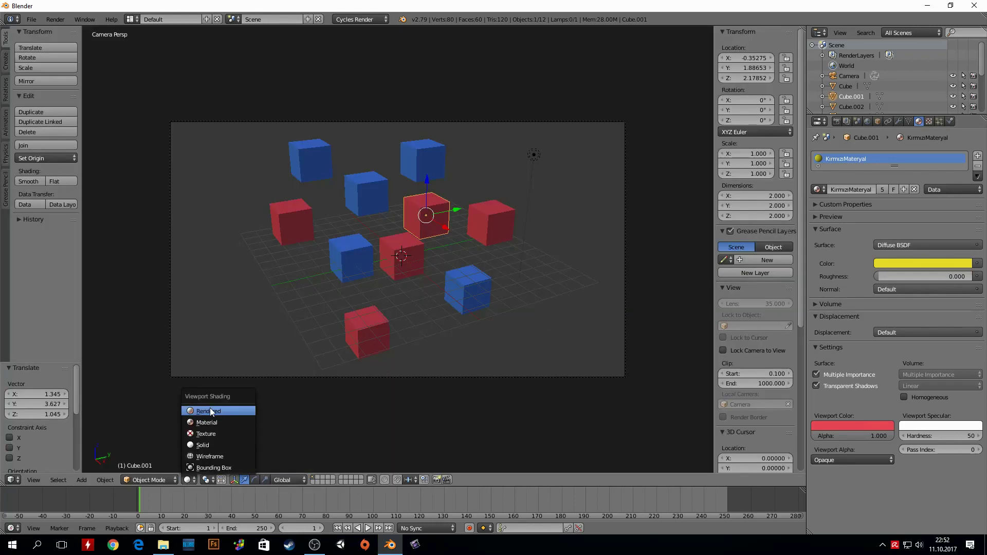
left_click(201, 445)
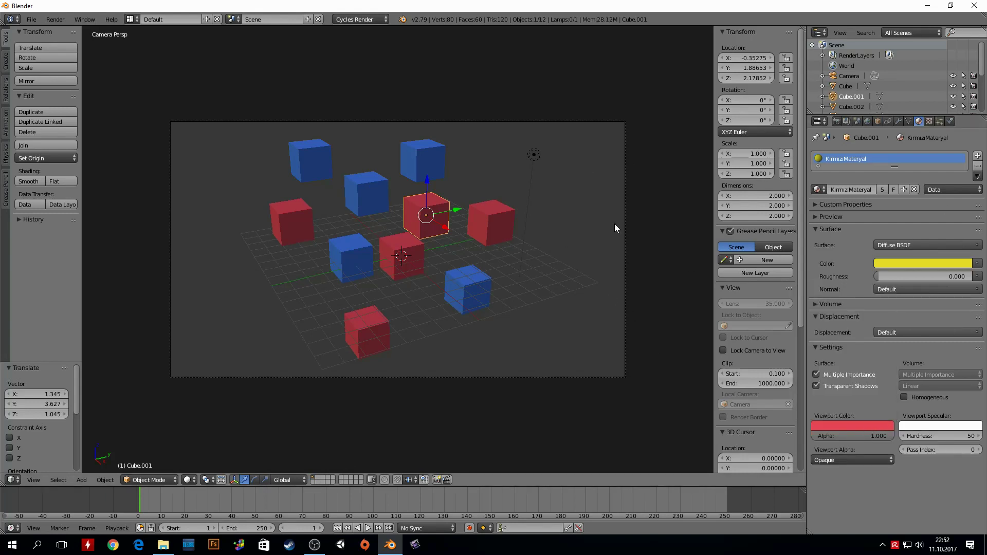
left_click(859, 424)
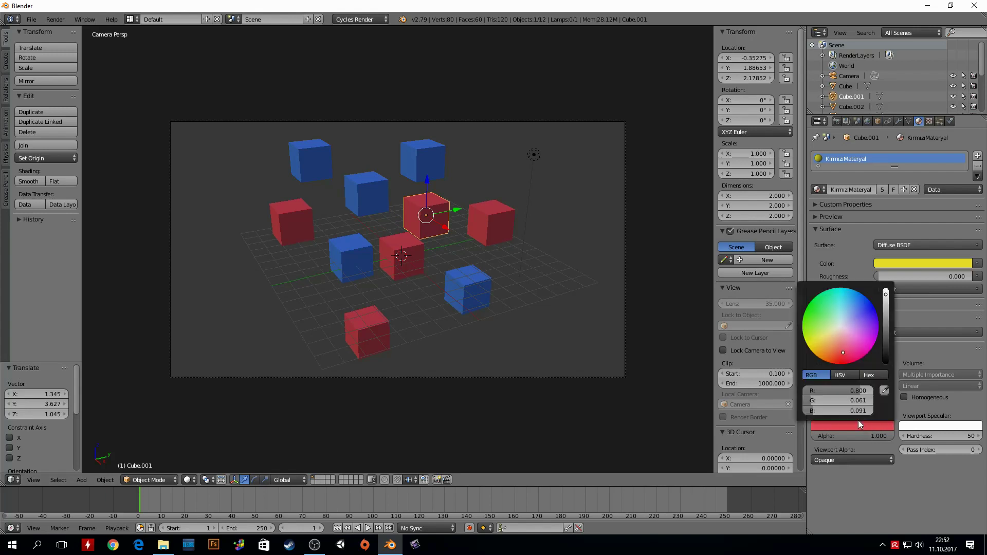
left_click_drag(822, 340, 814, 346)
mouse_move(865, 436)
left_mouse_down()
mouse_move(820, 436)
mouse_move(894, 435)
left_mouse_up()
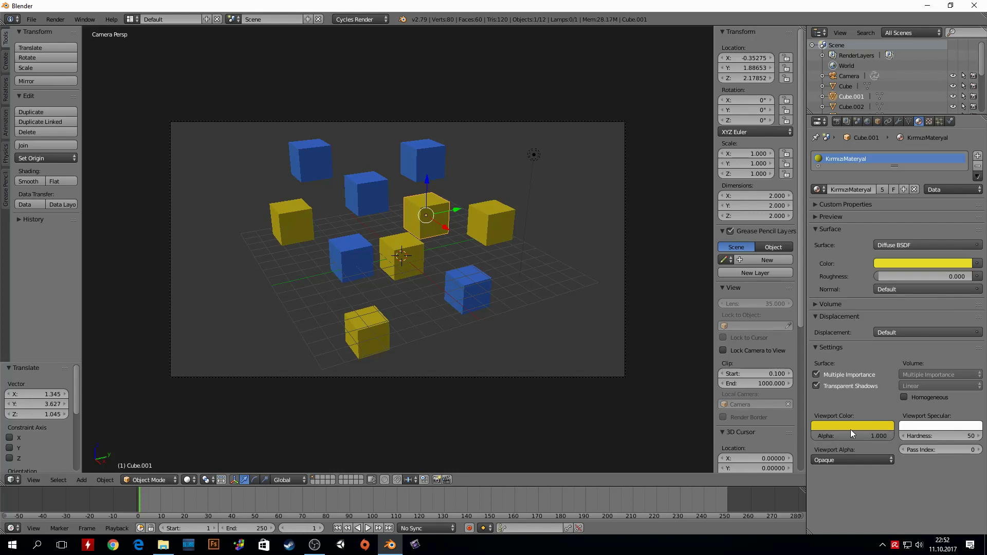
- Move the lamp along the Y and X axes toward the middle blue cubes
left_click(856, 425)
right_click(533, 153)
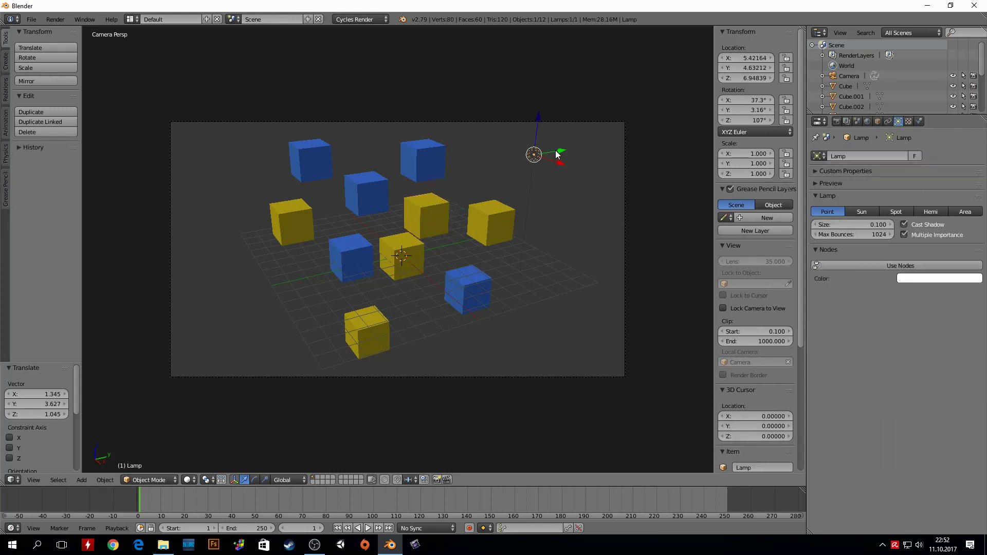
key("g")
key("y")
left_click(409, 193)
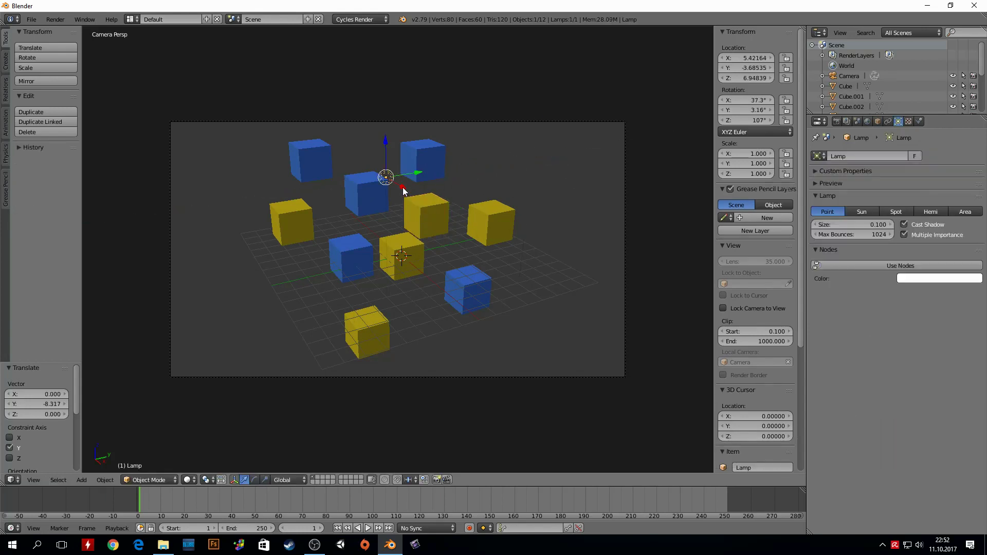
key("g")
key("x")
left_click(449, 237)
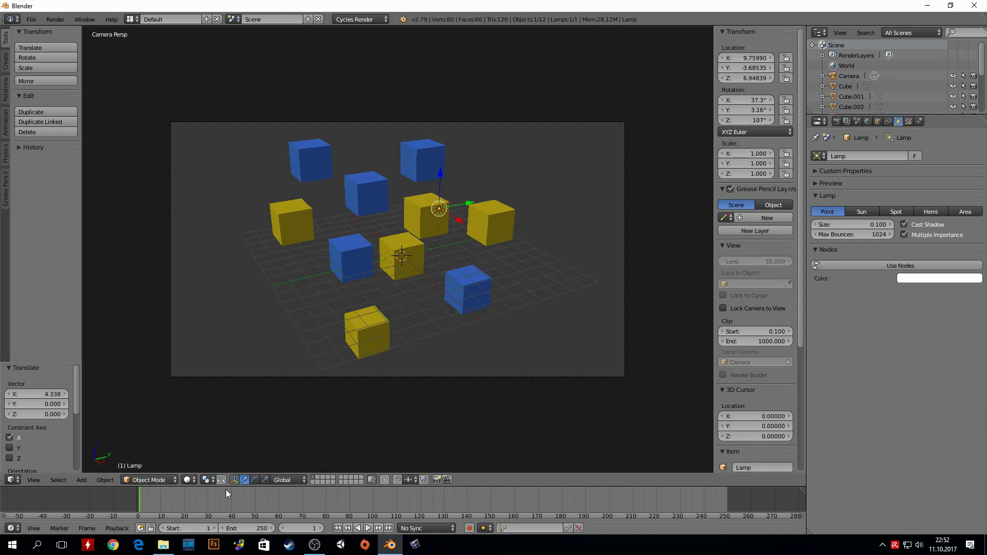
- Shift the lamp again along Y and raise it to about X 9, Y −5.8, Z 8.6
left_click(188, 480)
key("g")
key("y")
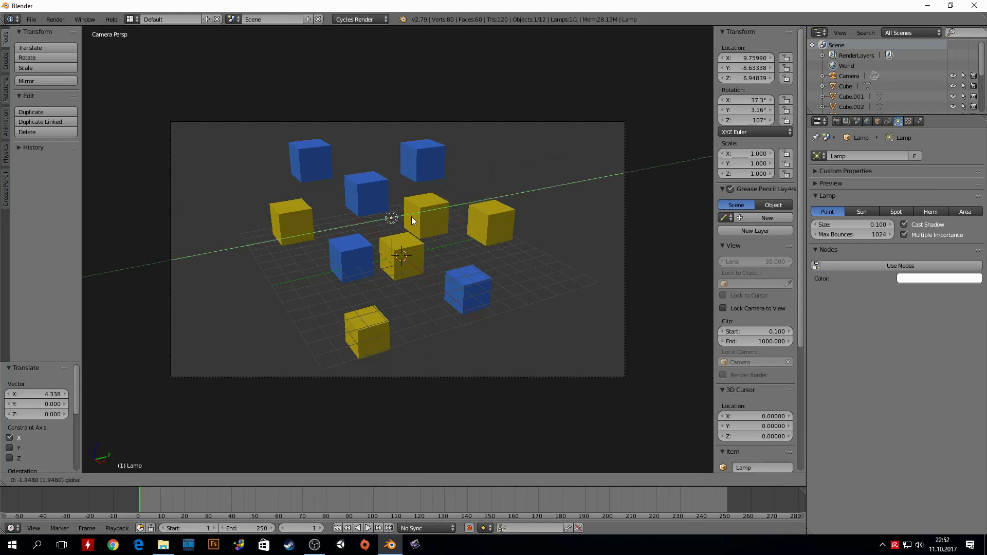
left_click(412, 223)
key("g")
key("x")
key("z")
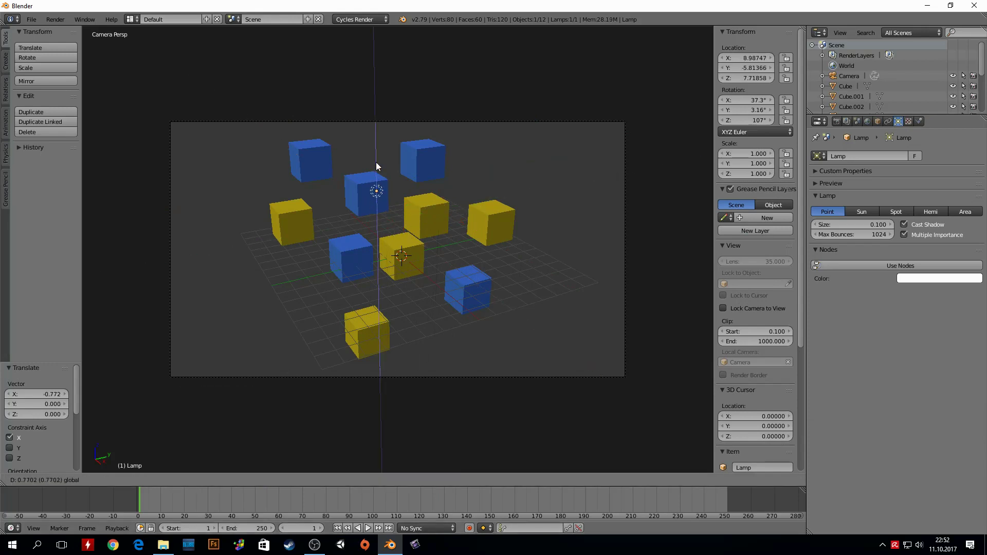
left_click(374, 165)
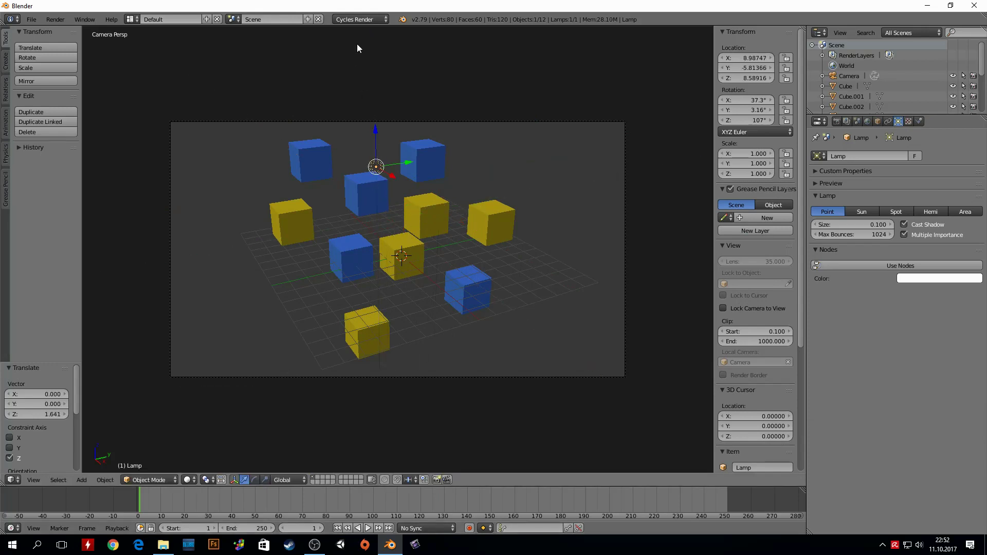
left_click(372, 18)
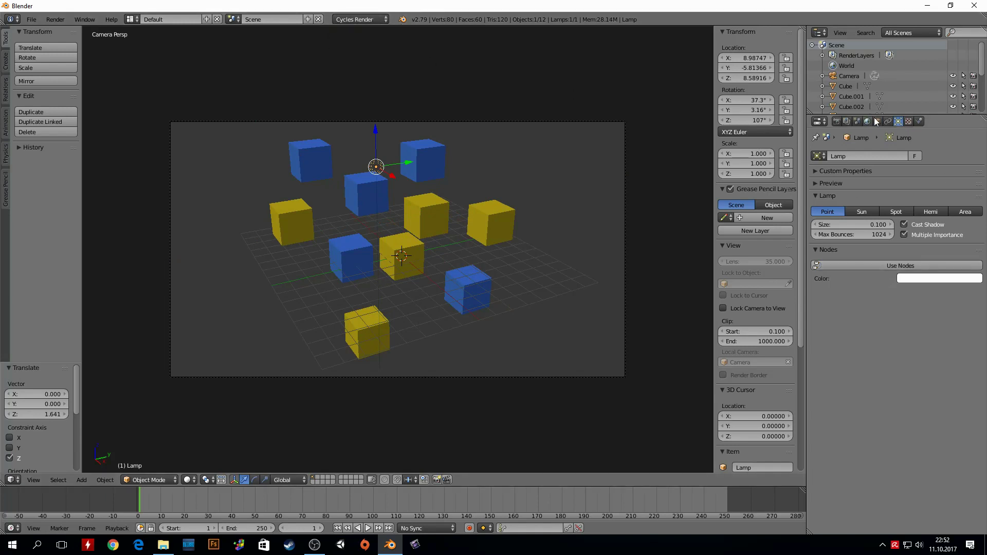
- Select the yellow cube behind the centre and test-render with Blender Render
right_click(426, 215)
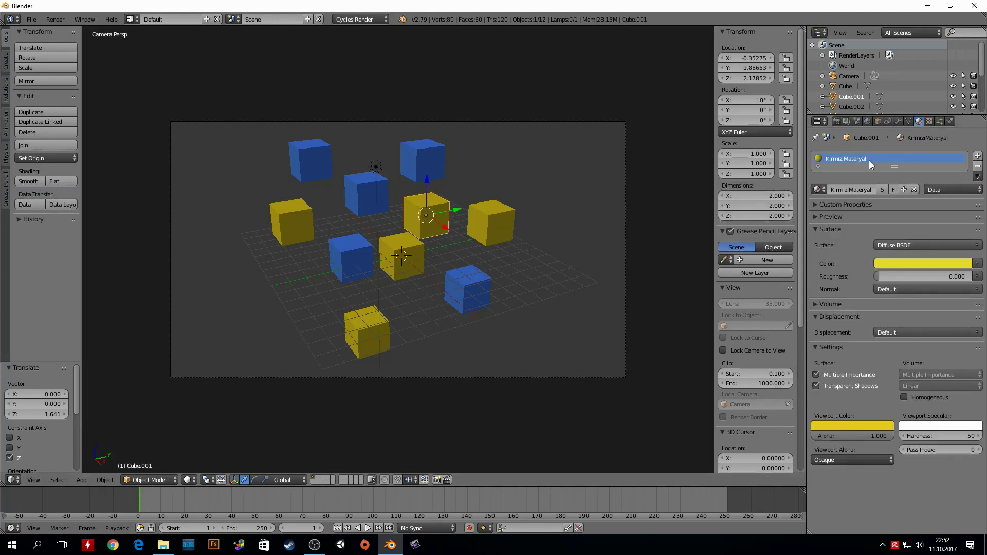
left_click(346, 22)
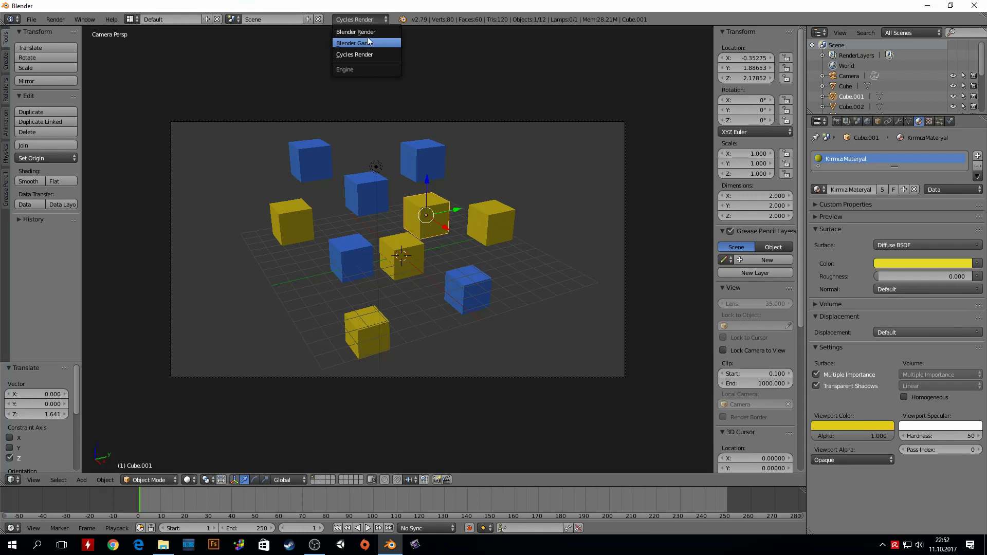
left_click(356, 32)
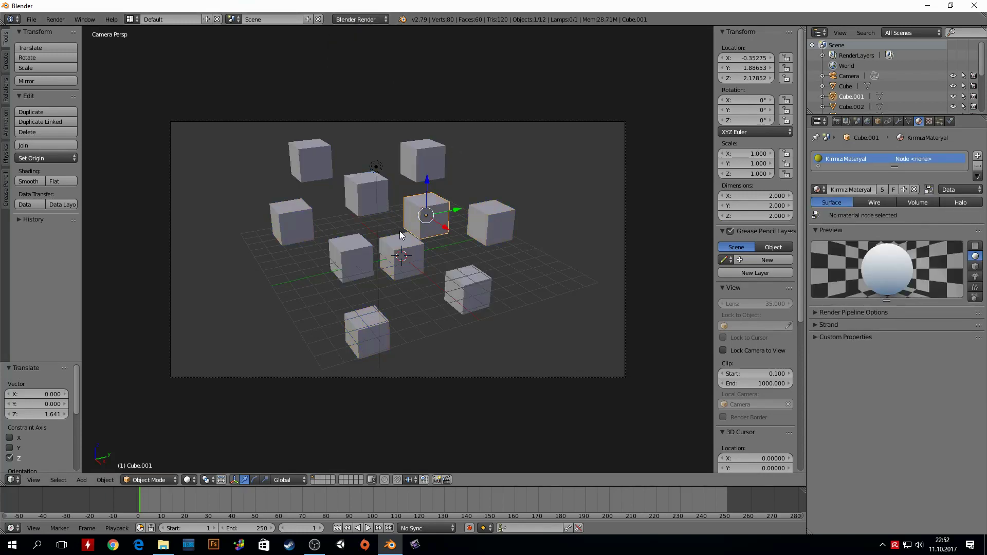
key("F12")
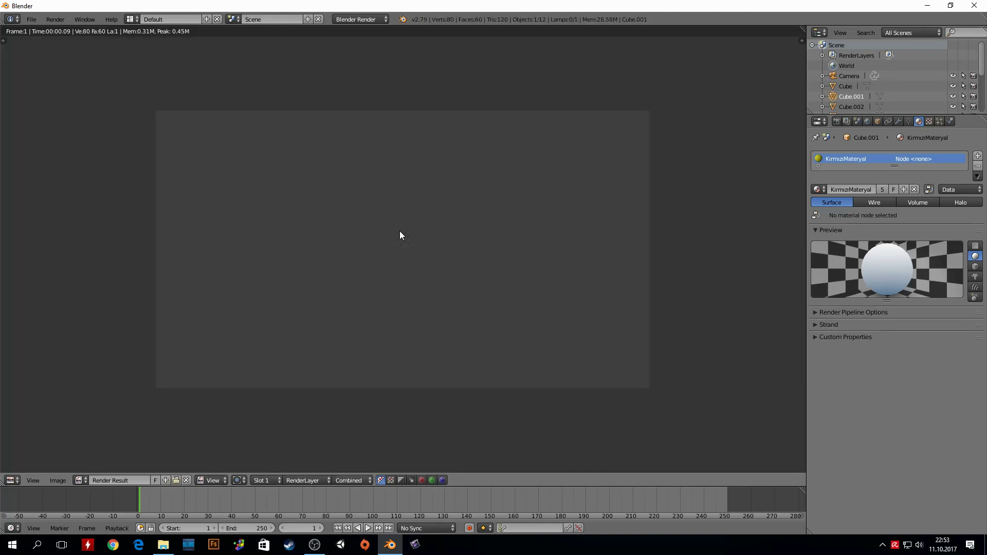
key("Escape")
- Select the centre cubes and toggle the engine between Blender Render and Cycles, ending on Cycles
right_click(404, 248)
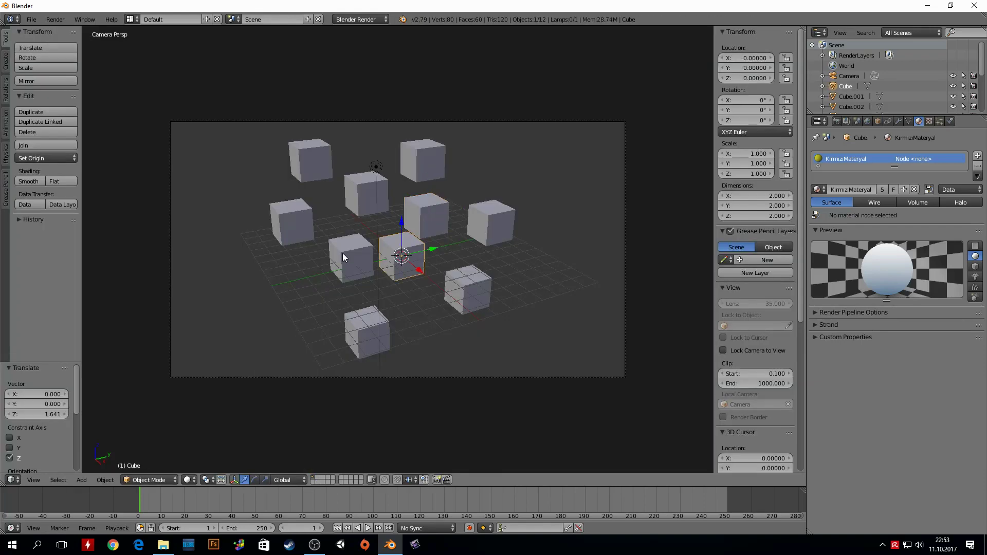
right_click(343, 254)
right_click(361, 191)
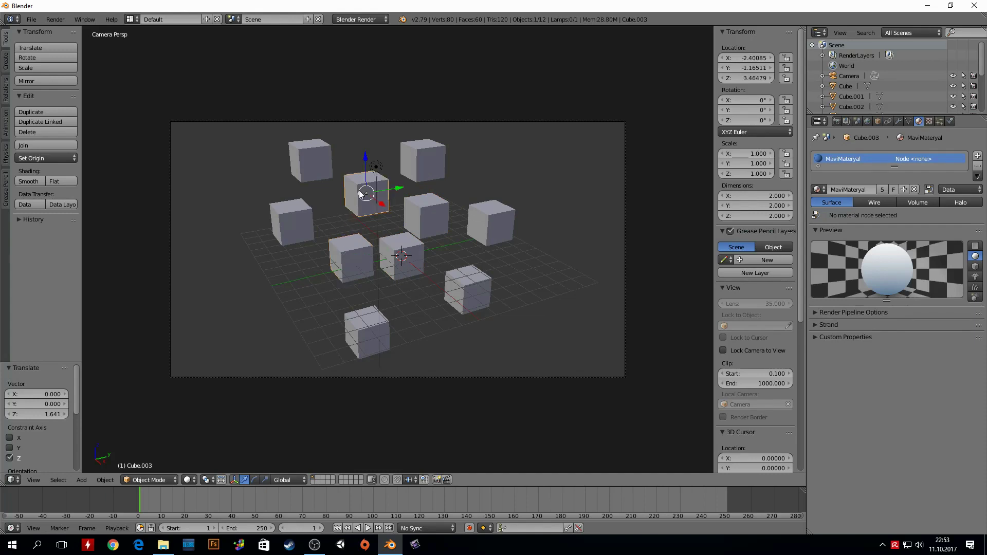
left_click(372, 19)
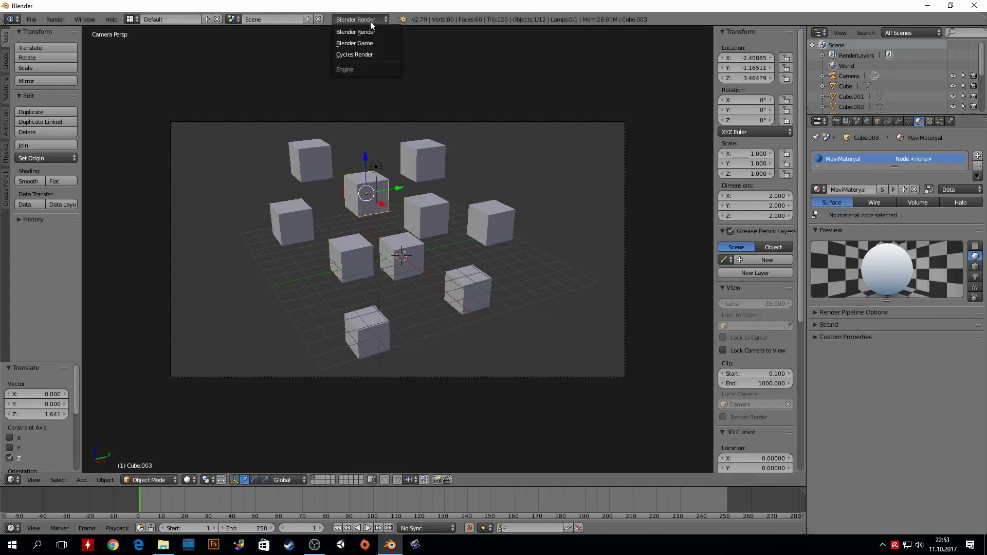
left_click(360, 54)
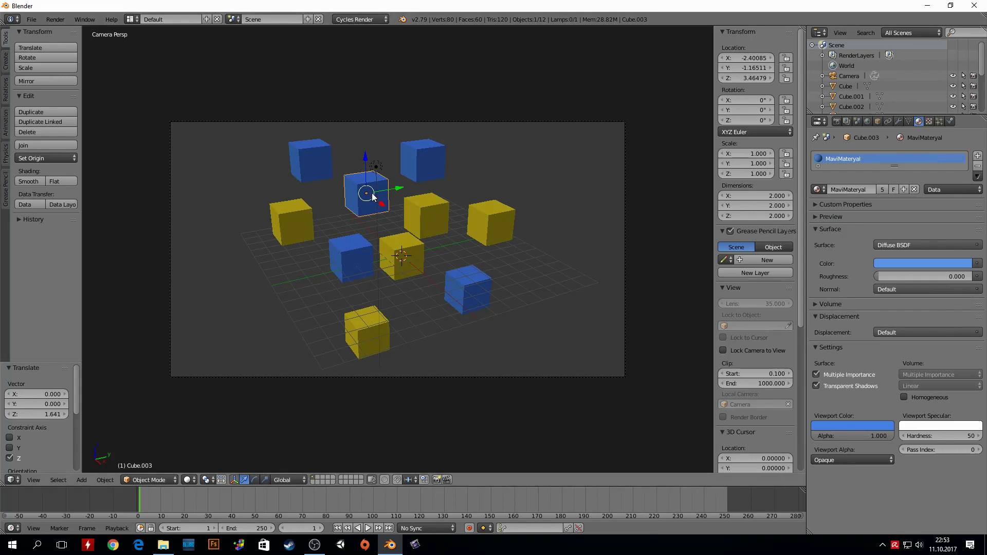
right_click(405, 240)
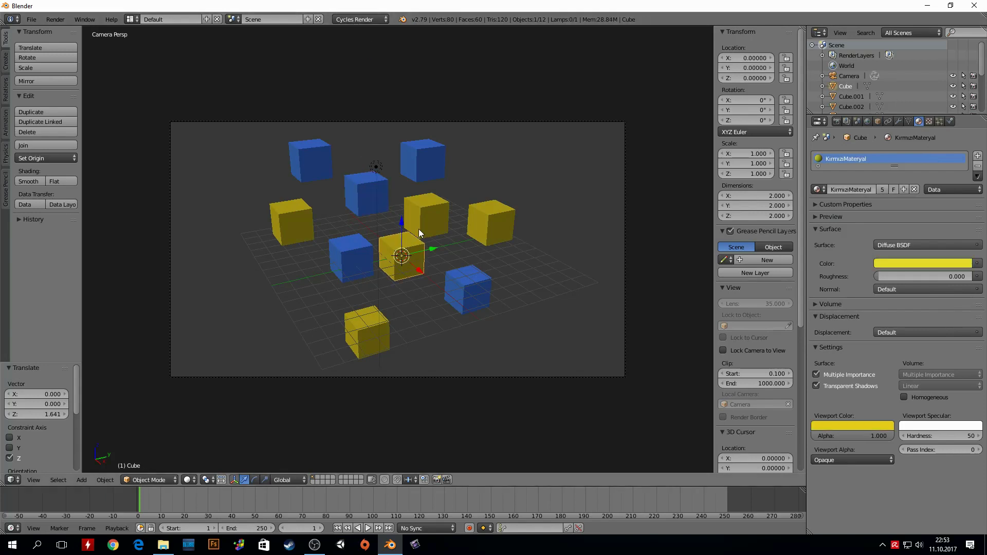
right_click(399, 257)
left_click(374, 19)
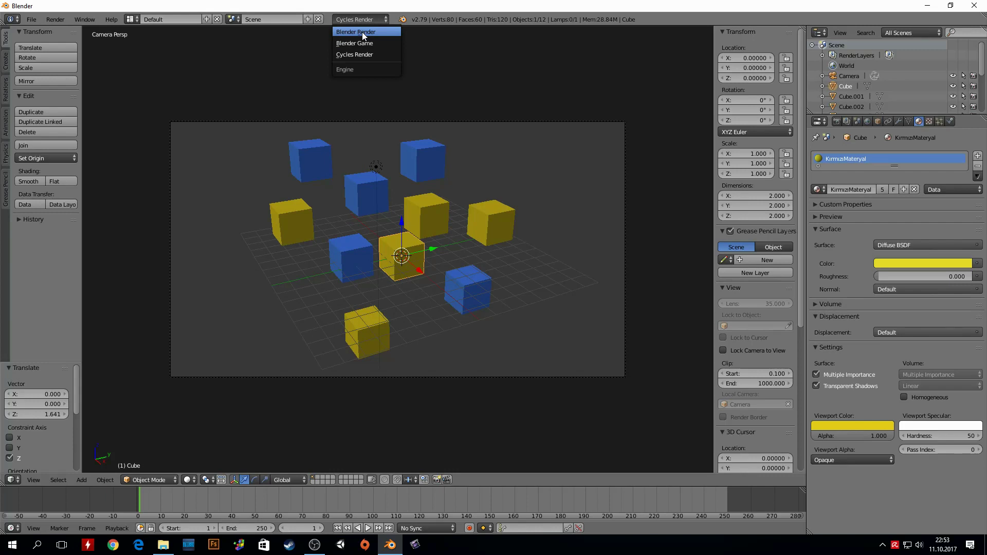
left_click(362, 31)
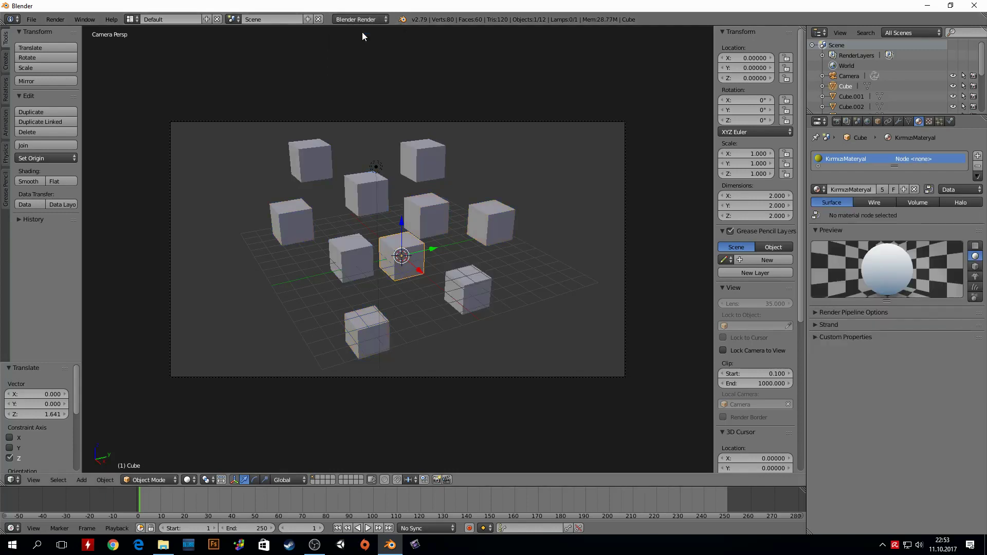
left_click(347, 17)
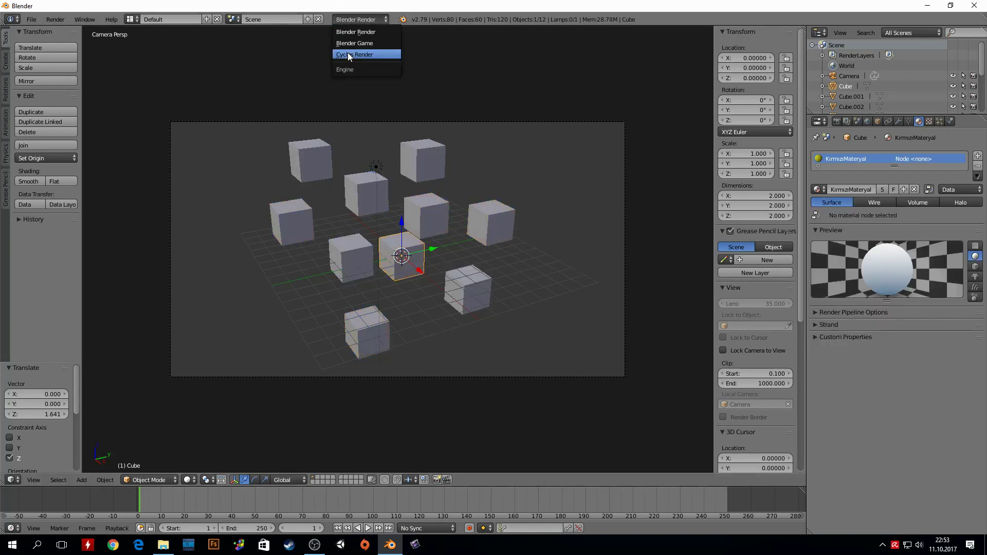
left_click(348, 52)
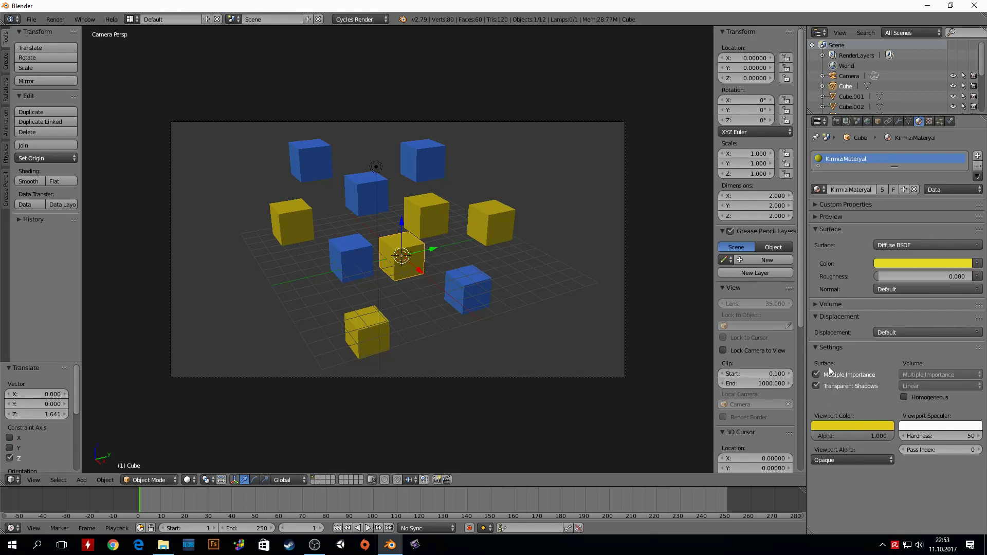
- Collapse the material settings, check the surface shader list, and switch the engine back to Cycles
left_click(830, 346)
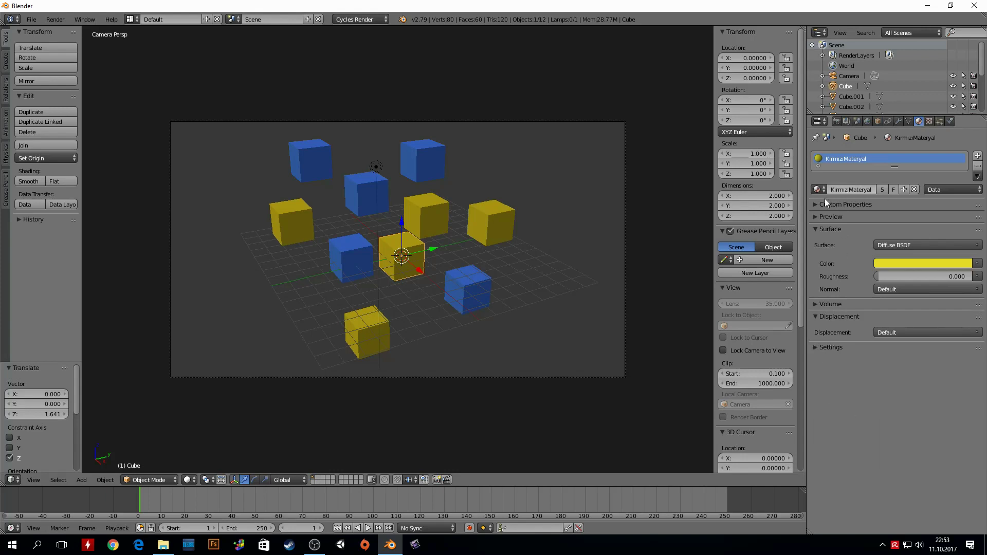
left_click(901, 245)
left_click(375, 19)
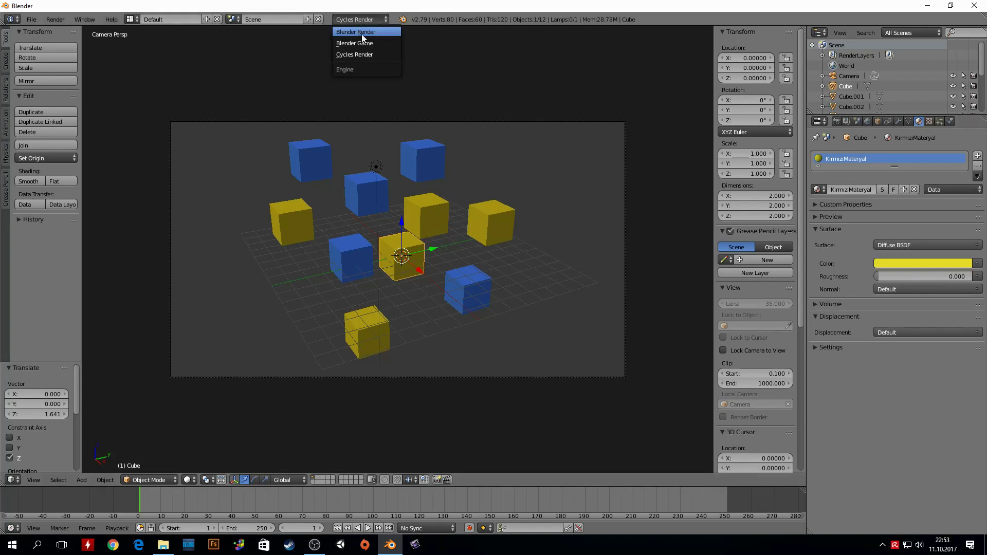
left_click(365, 32)
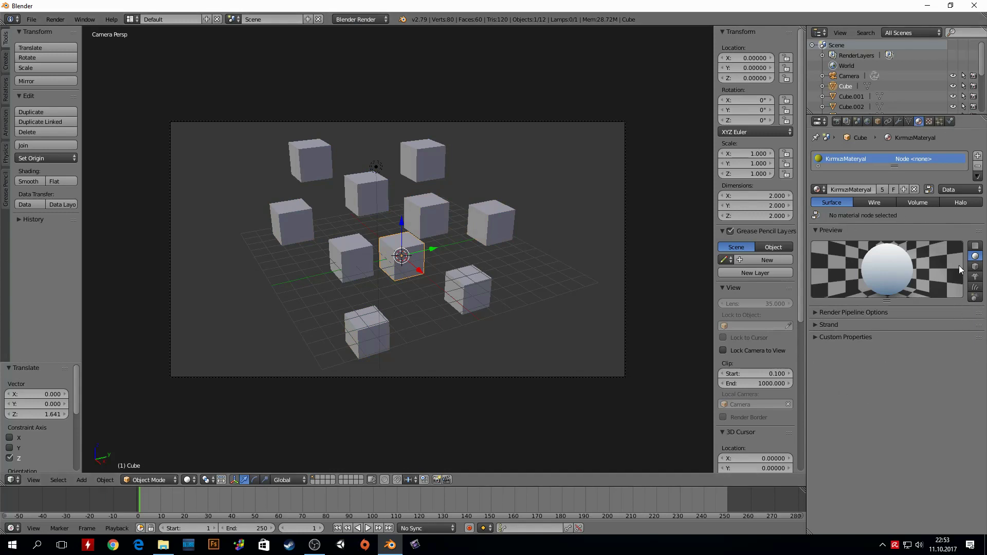
left_click(360, 19)
left_click(362, 52)
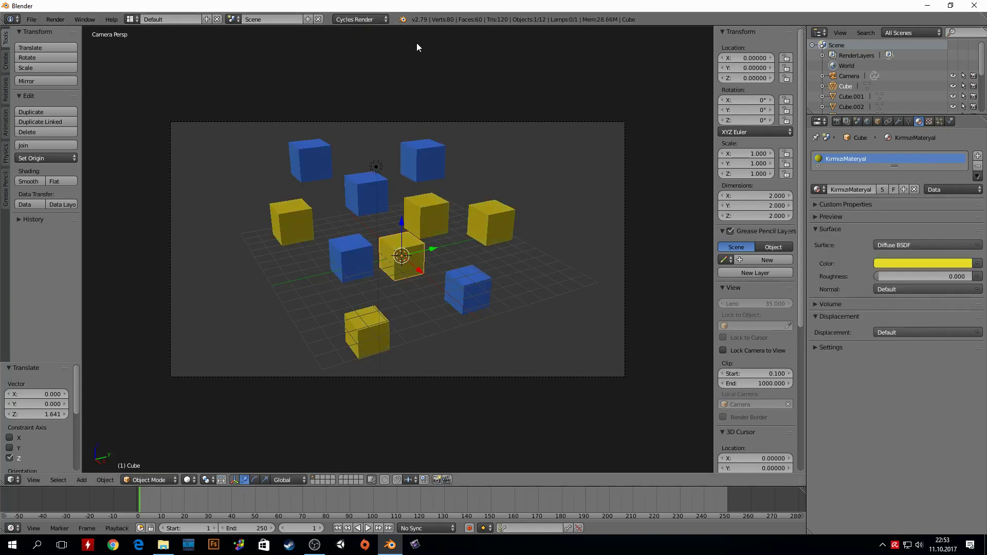
- Set KirmiziMateryal's viewport colour from yellow to orange
left_click(840, 348)
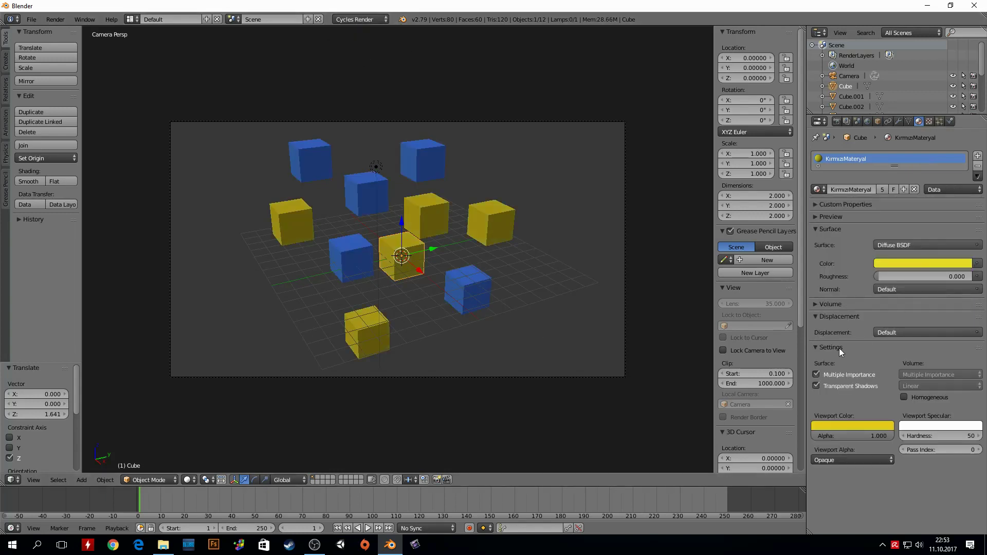
left_click(838, 423)
left_click_drag(831, 342, 823, 348)
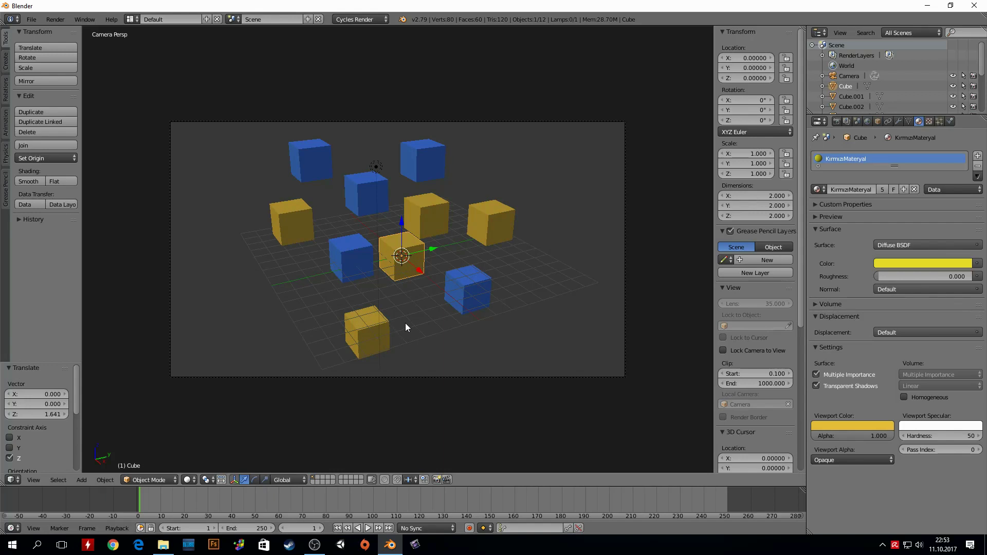
- Add a Suzanne monkey and position it to the left of the cubes
key("shift+a")
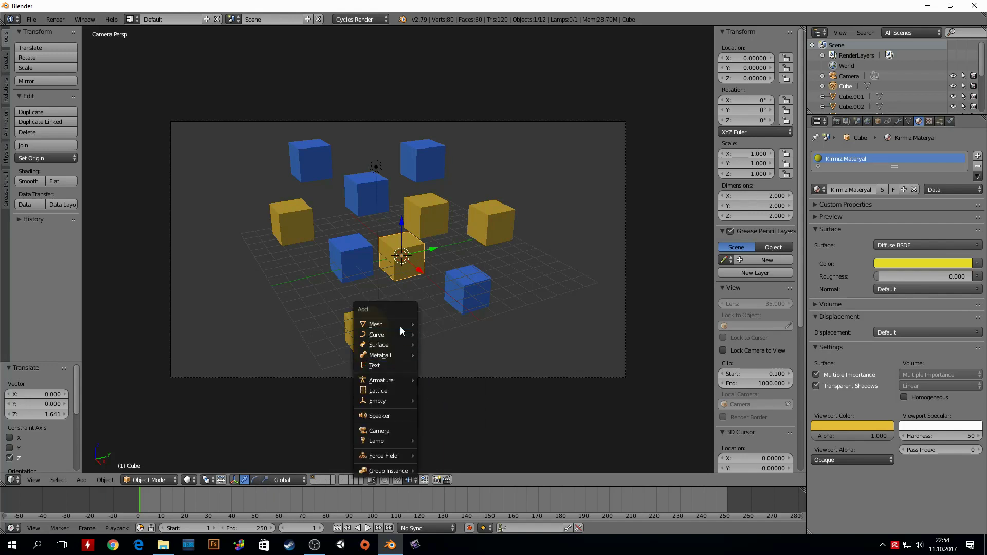
left_click(448, 419)
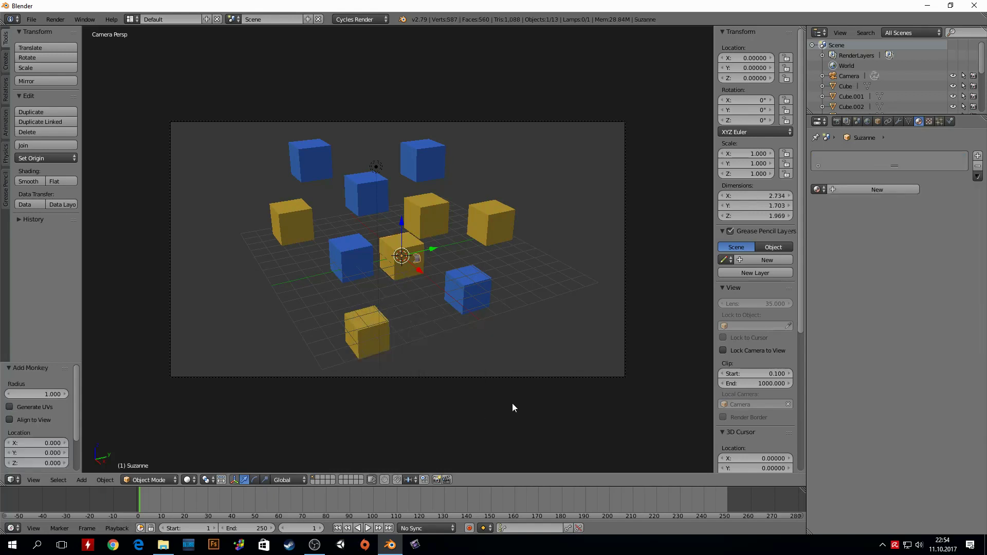
key("g")
left_click(403, 258)
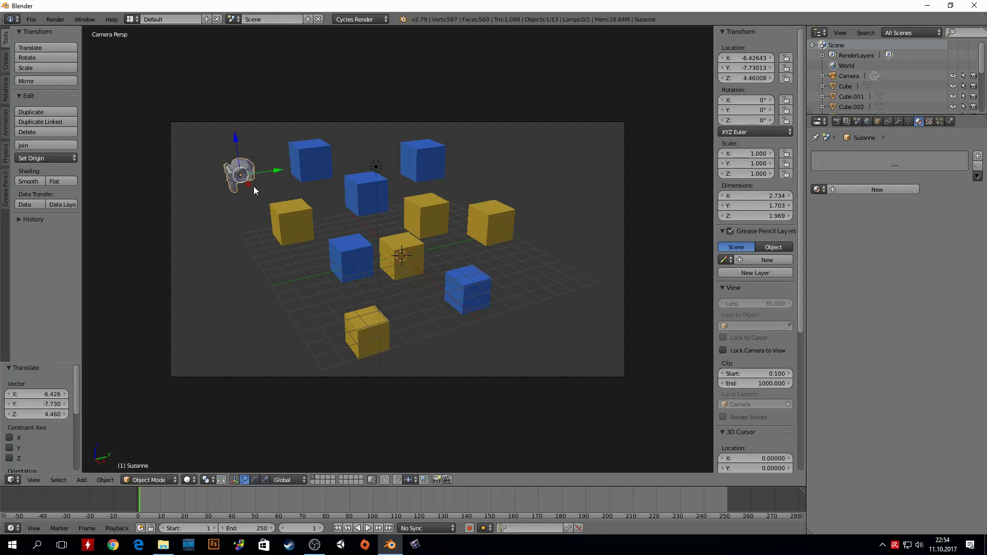
key("g")
key("x")
left_click(351, 303)
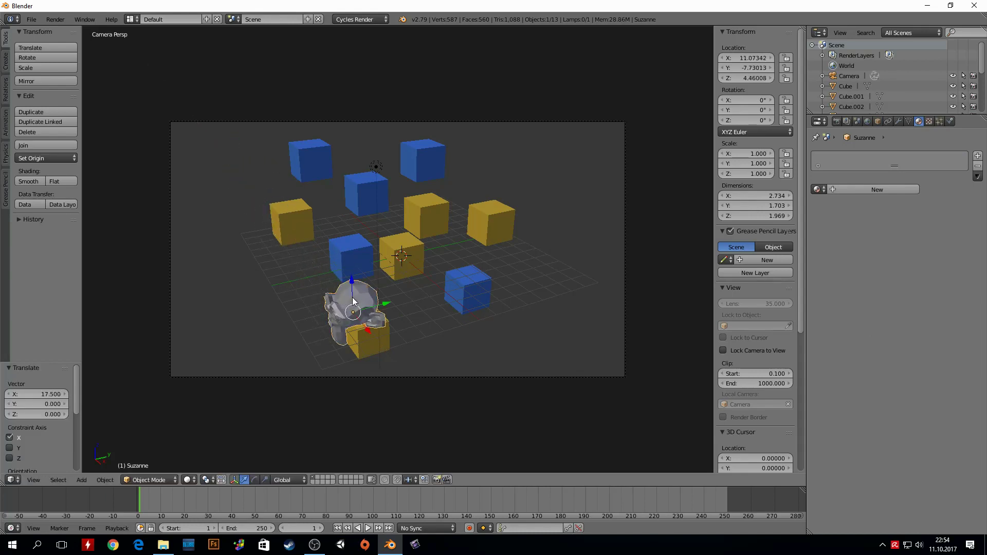
key("g")
key("z")
left_click(397, 212)
key("g")
key("y")
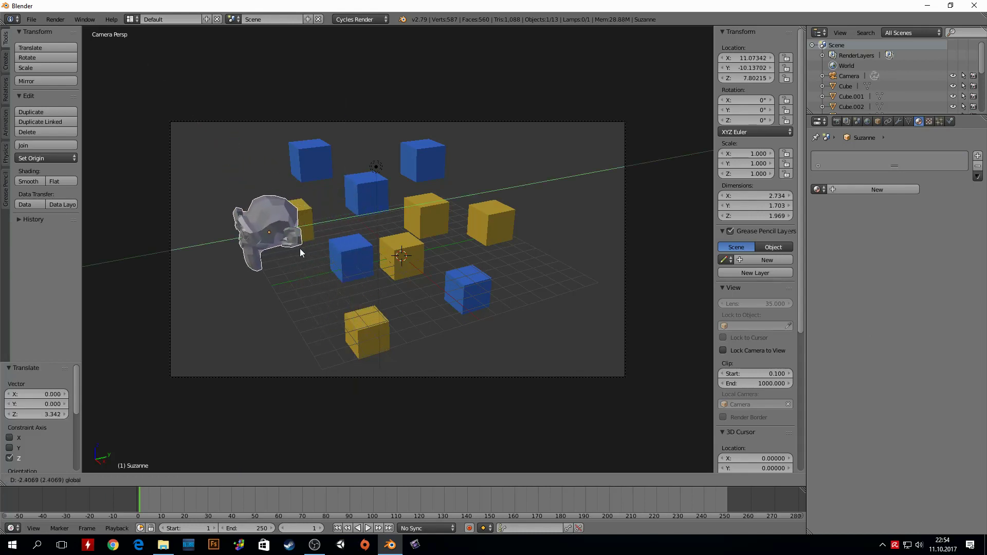
left_click(283, 254)
- Rotate Suzanne about 86° on Z, smooth-shade it, scale it ~1.9, and render in Cycles
key("r")
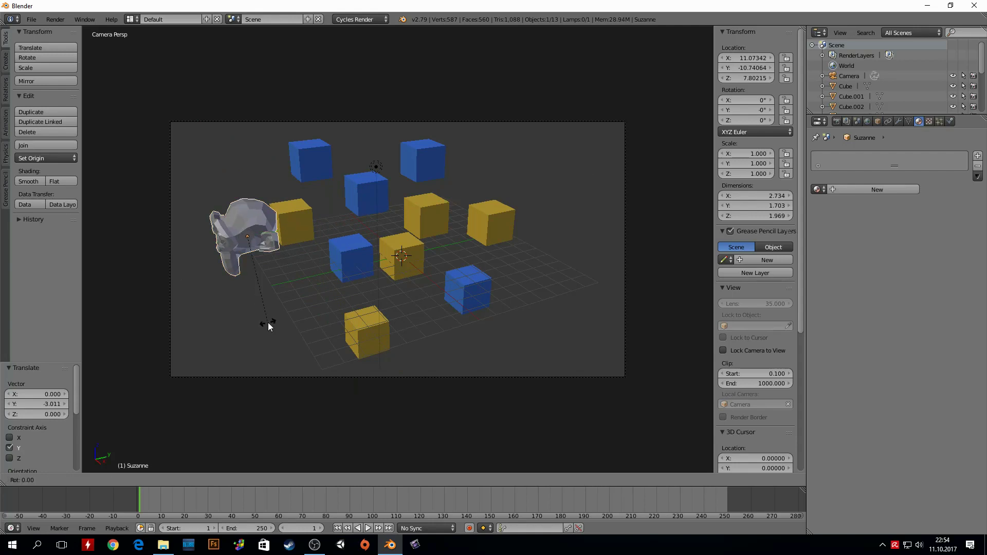
key("z")
left_click(360, 210)
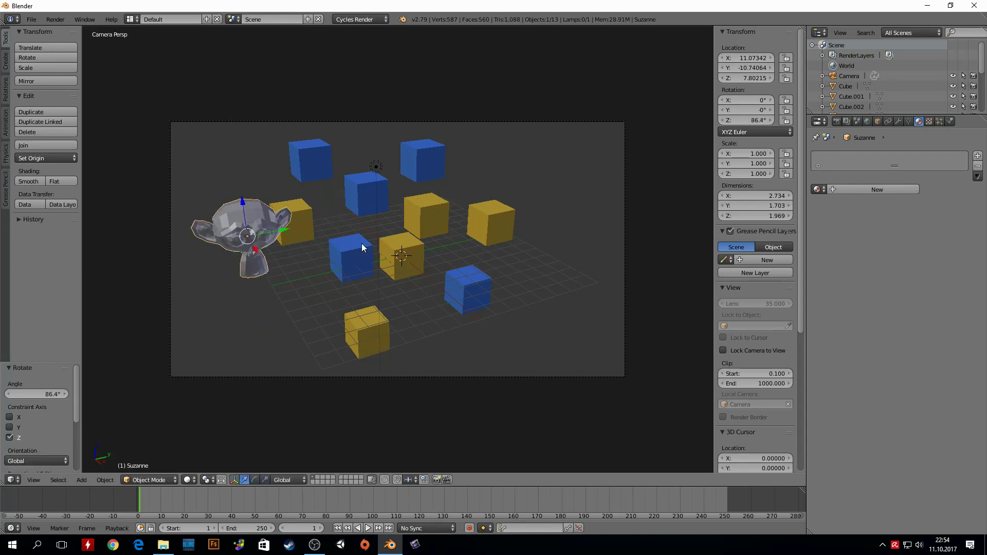
left_click(28, 180)
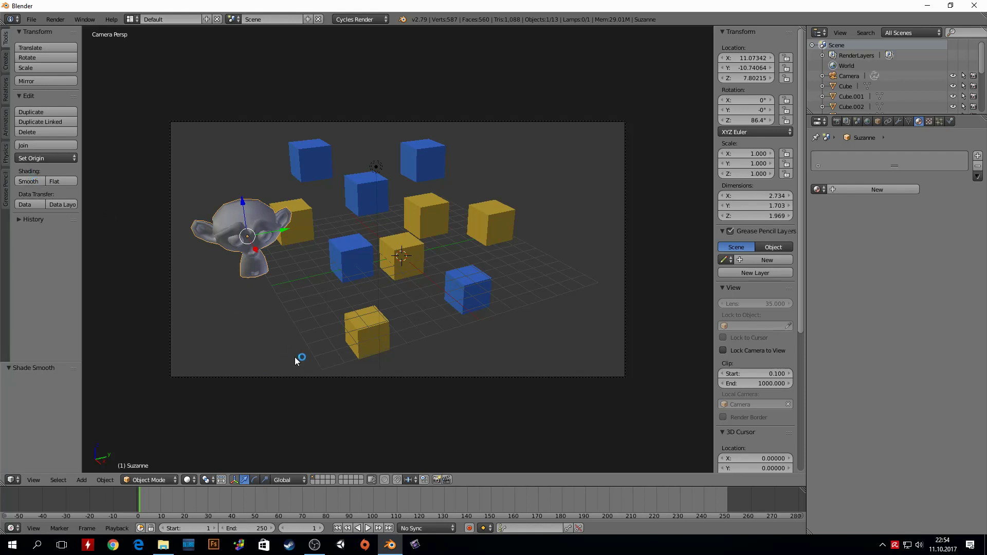
key("s")
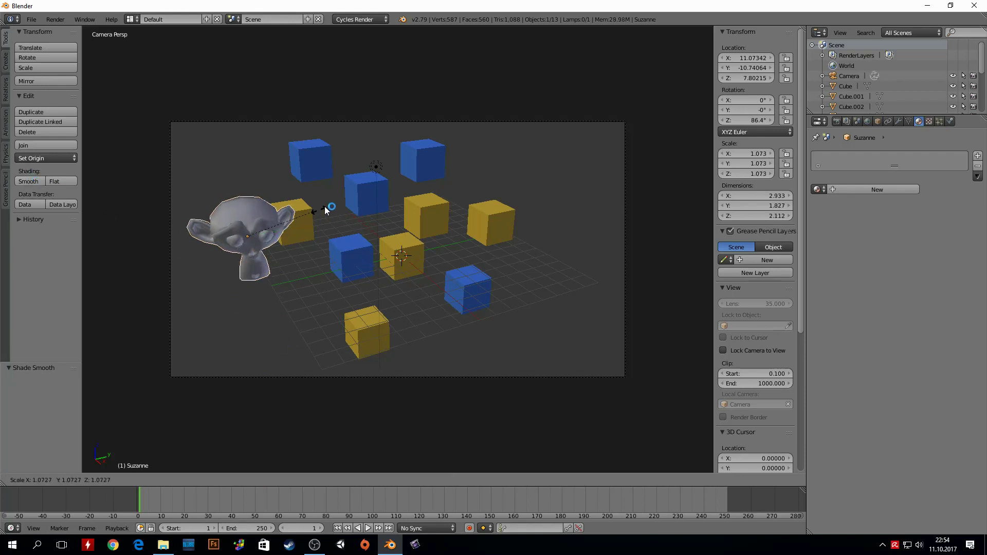
left_click(376, 190)
key("g")
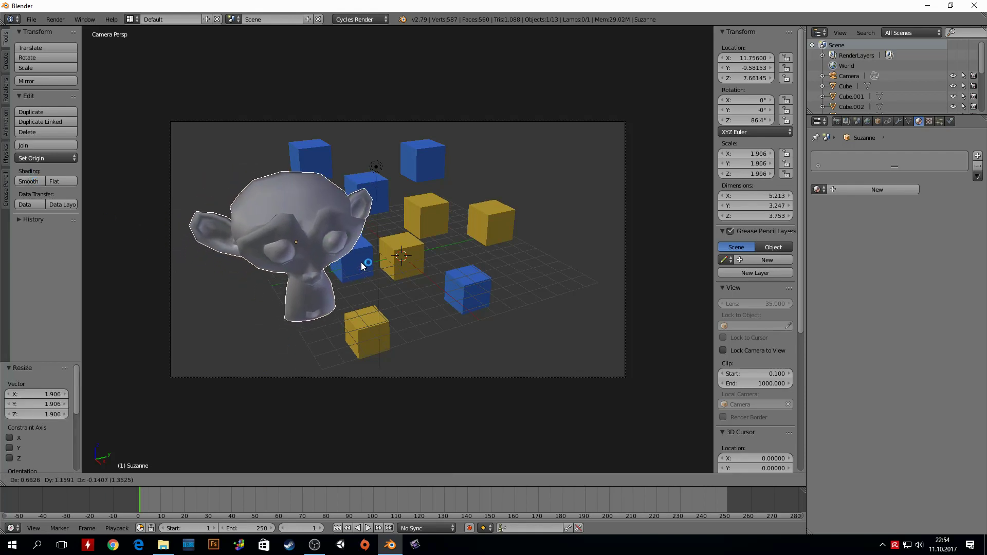
left_click(362, 261)
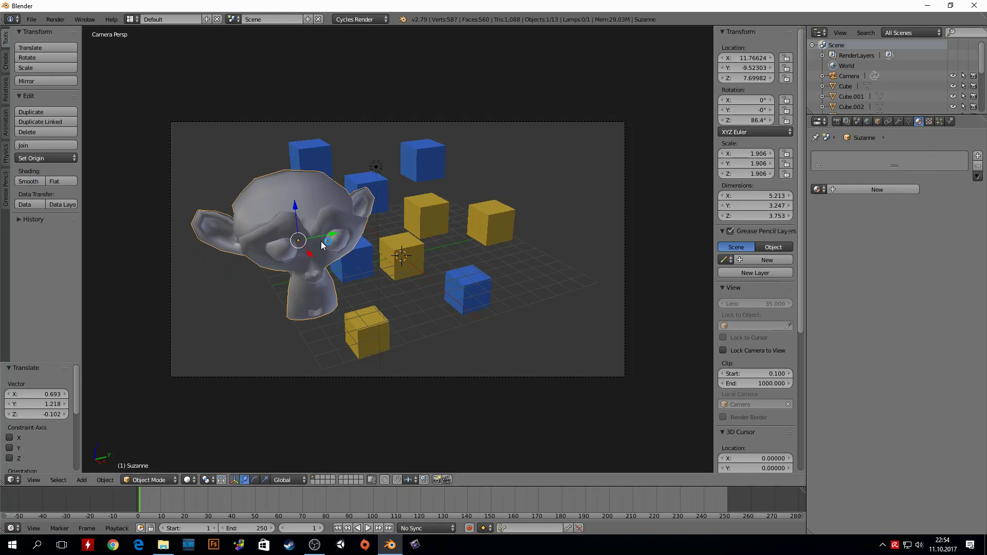
key("F12")
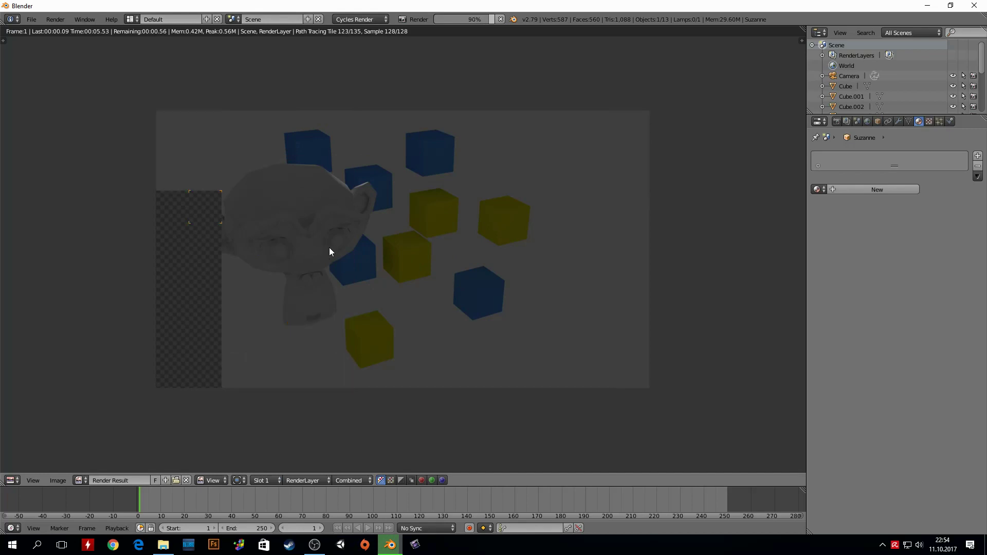
- Assign the existing KırmızıMateryal to Suzanne and re-render the scene in Cycles
key("Escape")
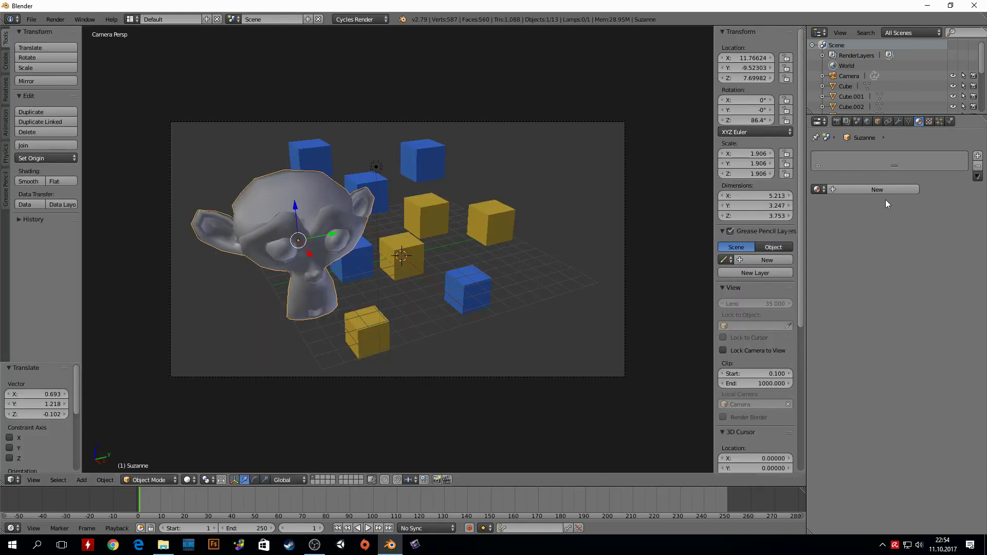
left_click(821, 190)
left_click(818, 190)
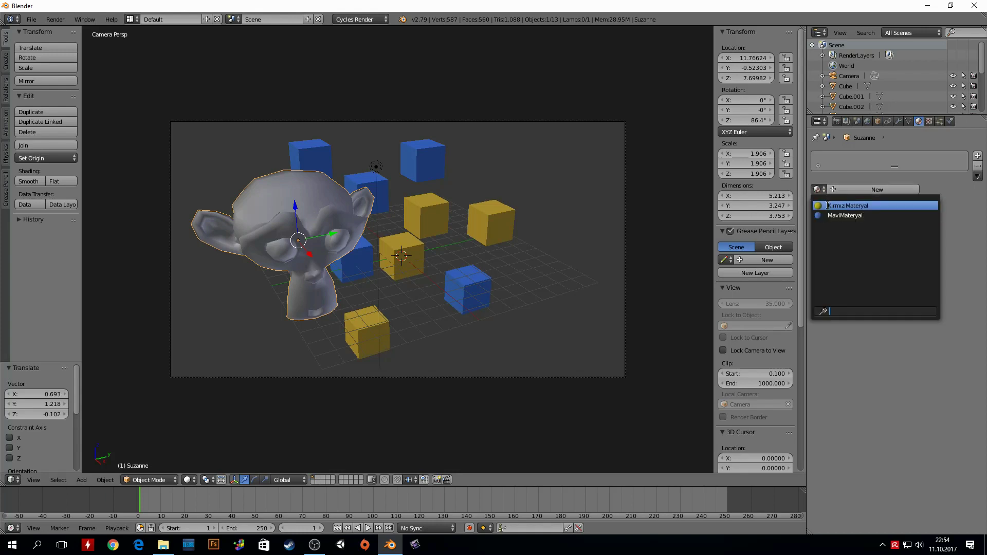
left_click(828, 205)
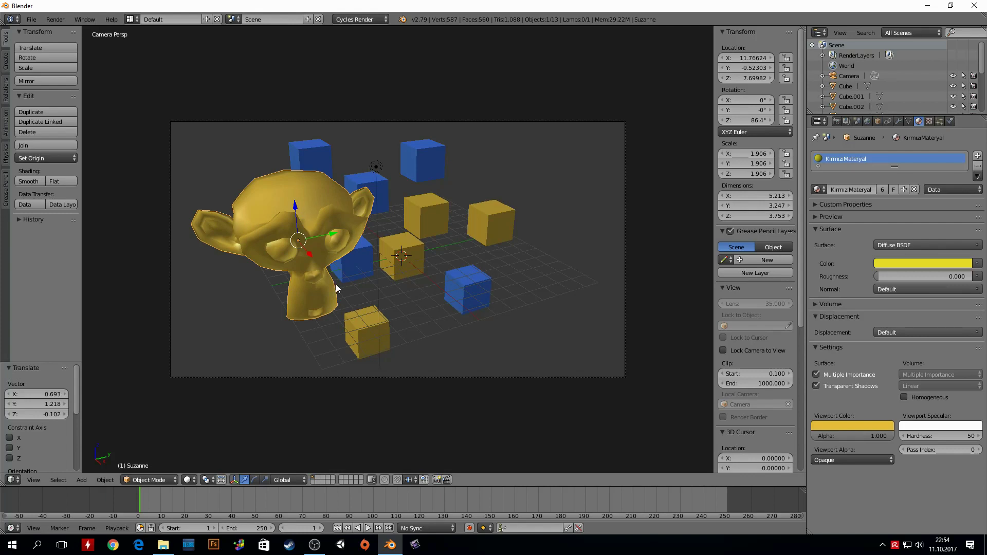
key("F12")
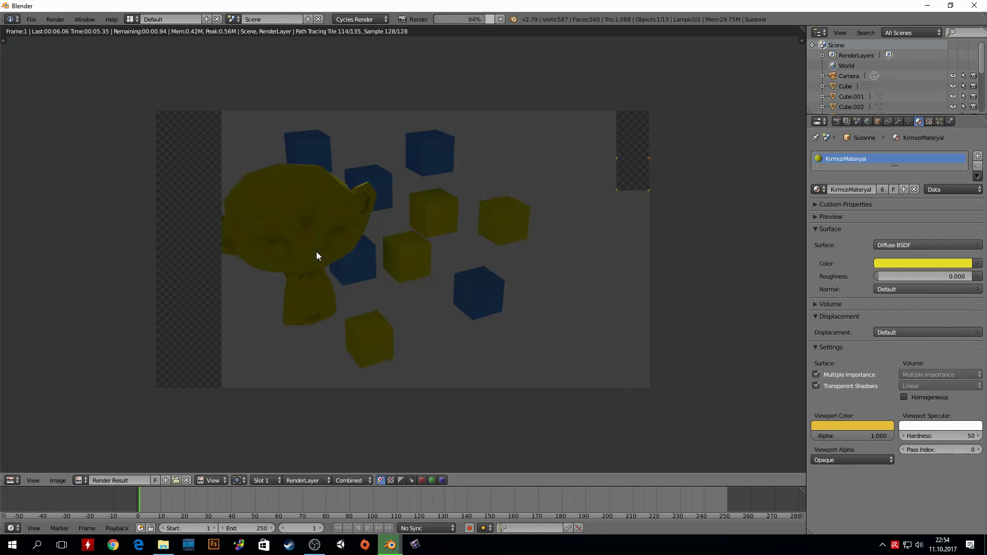
- Turn KırmızıMateryal's surface and viewport colours from yellow back to red
key("Escape")
left_click(933, 265)
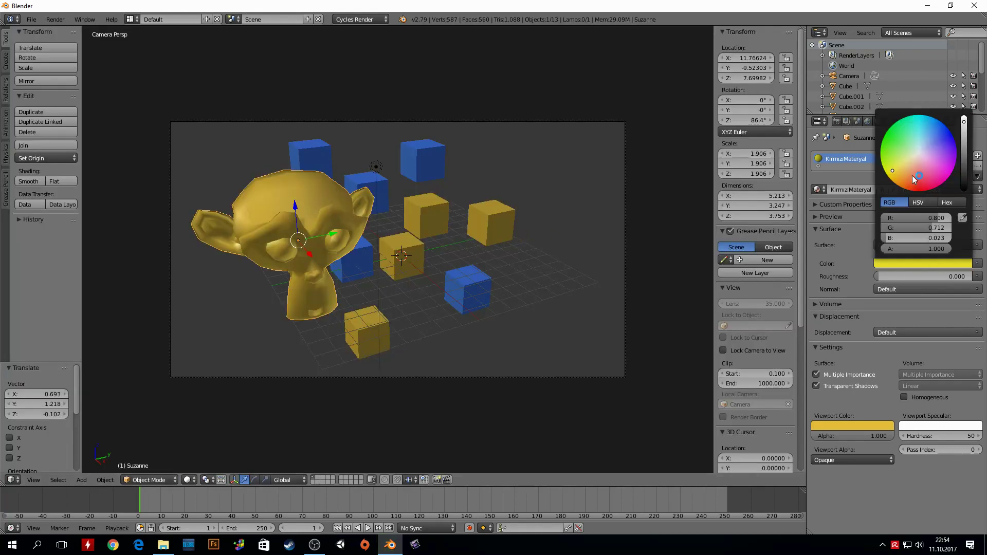
left_click_drag(925, 228, 903, 232)
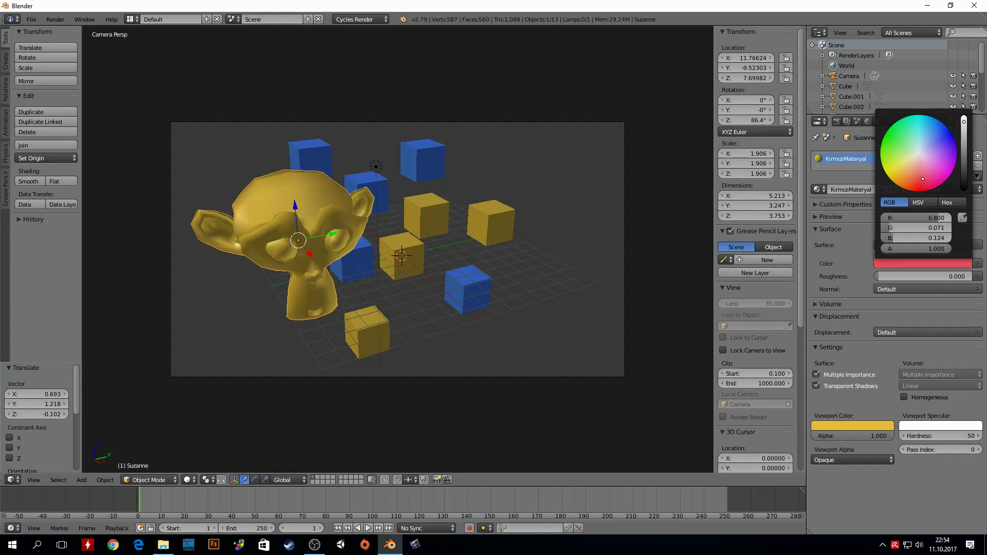
left_click(842, 426)
left_click_drag(835, 337, 841, 354)
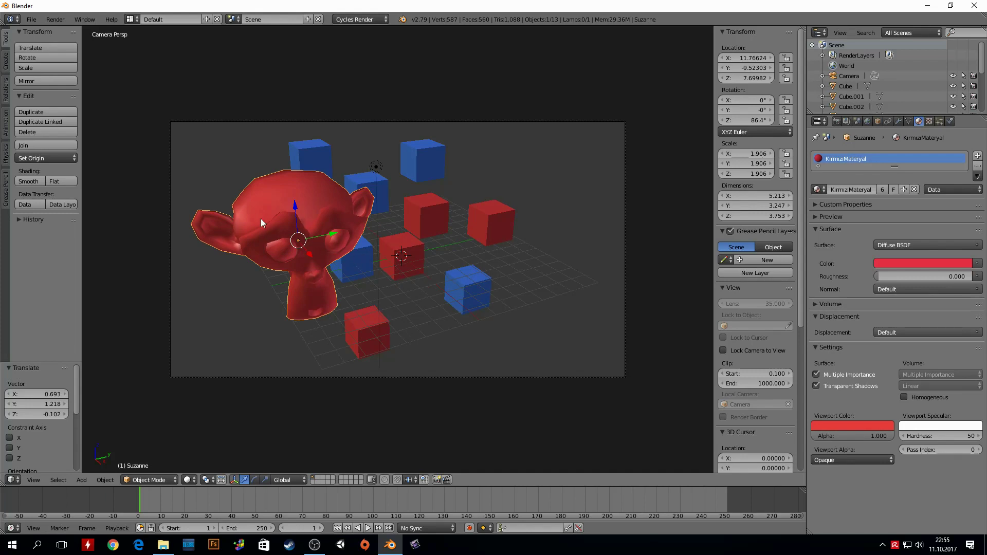
mouse_move(382, 150)
middle_mouse_down()
mouse_move(355, 214)
mouse_move(484, 140)
mouse_move(484, 190)
mouse_move(418, 221)
middle_mouse_up()
scroll(418, 221, "up", 5)
scroll(425, 252, "down", 4)
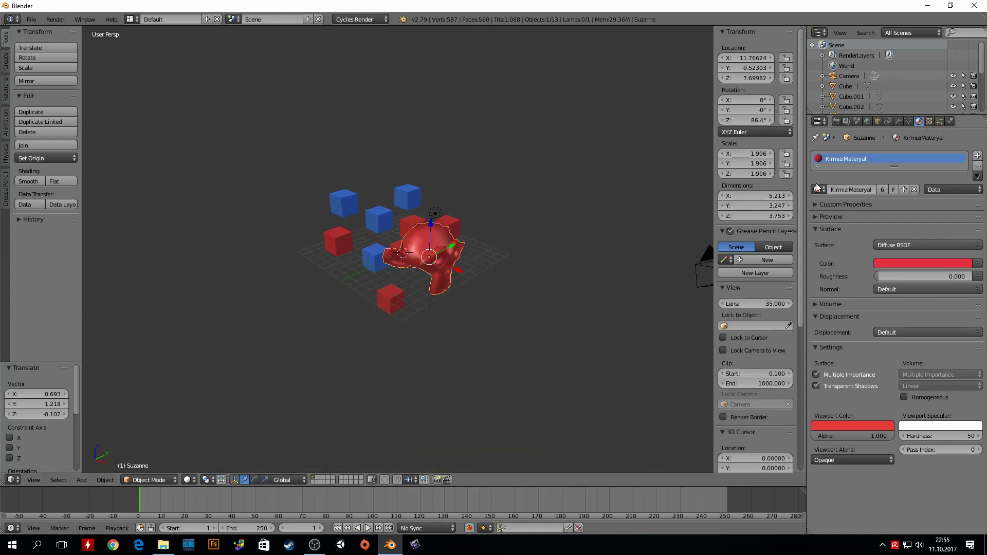
mouse_move(415, 255)
middle_mouse_down()
mouse_move(418, 234)
mouse_move(363, 193)
middle_mouse_up()
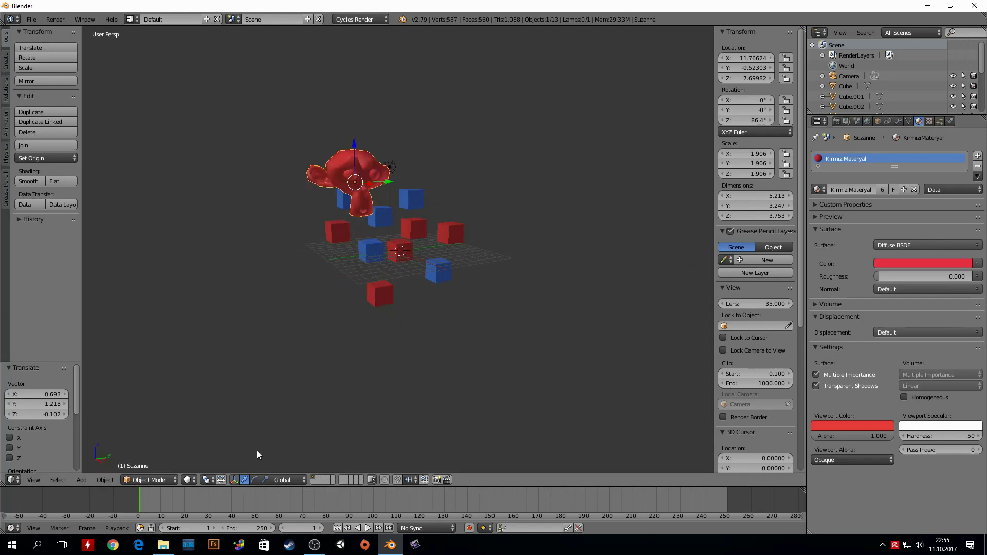
- Assign the blue MaviMateryal to Suzanne, frame it in view, and render in Cycles
left_click(817, 191)
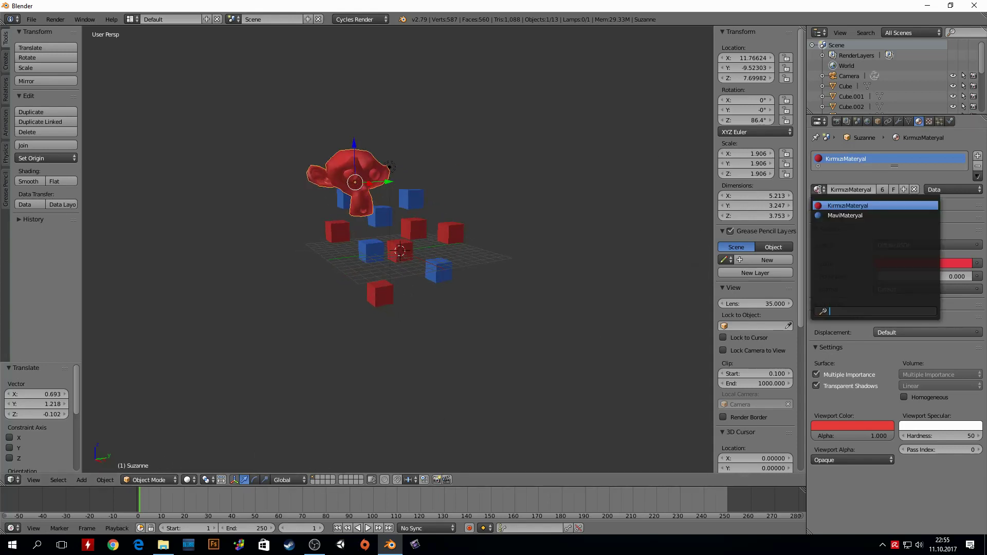
left_click(831, 214)
scroll(412, 173, "up", 3)
scroll(429, 175, "down", 3)
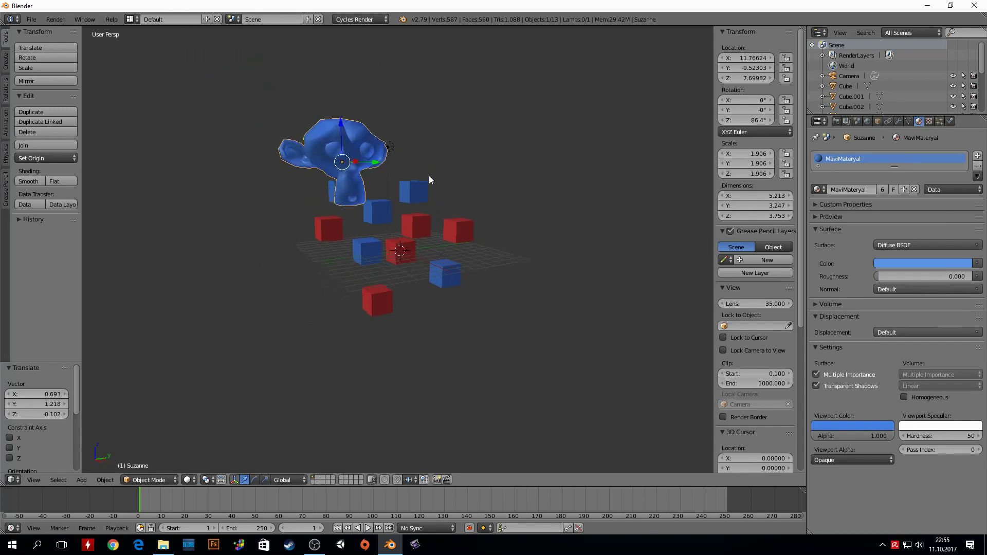
scroll(427, 170, "up", 1)
key("KP_Decimal")
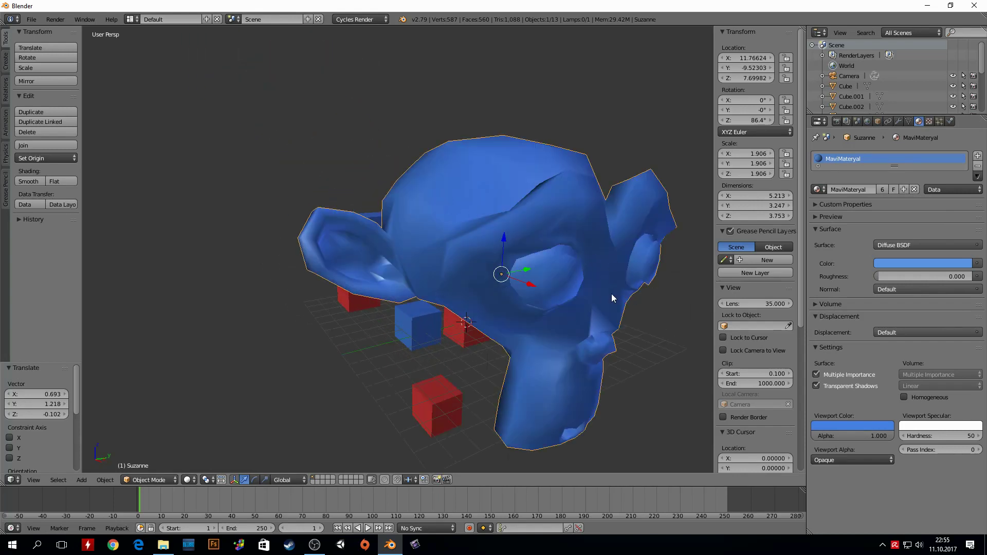
key("F12")
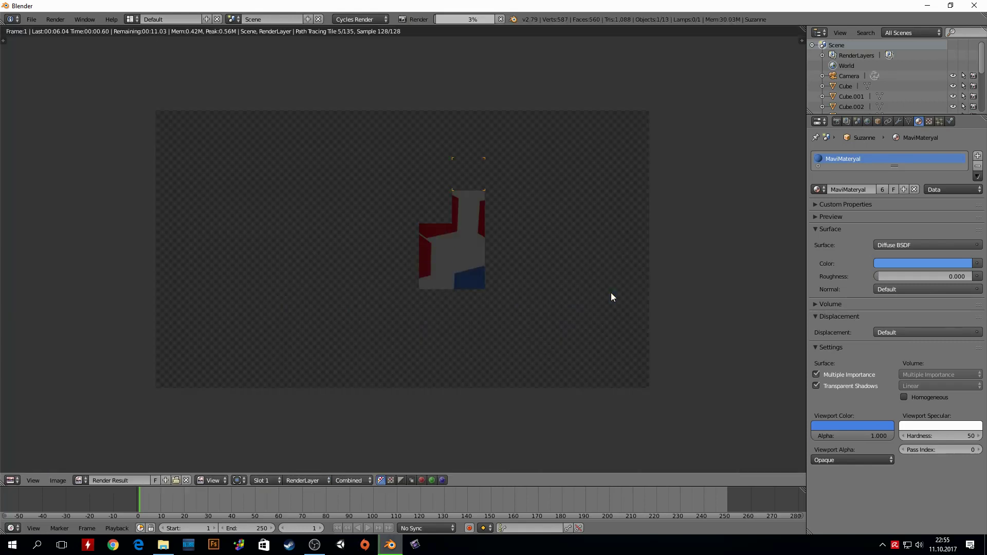